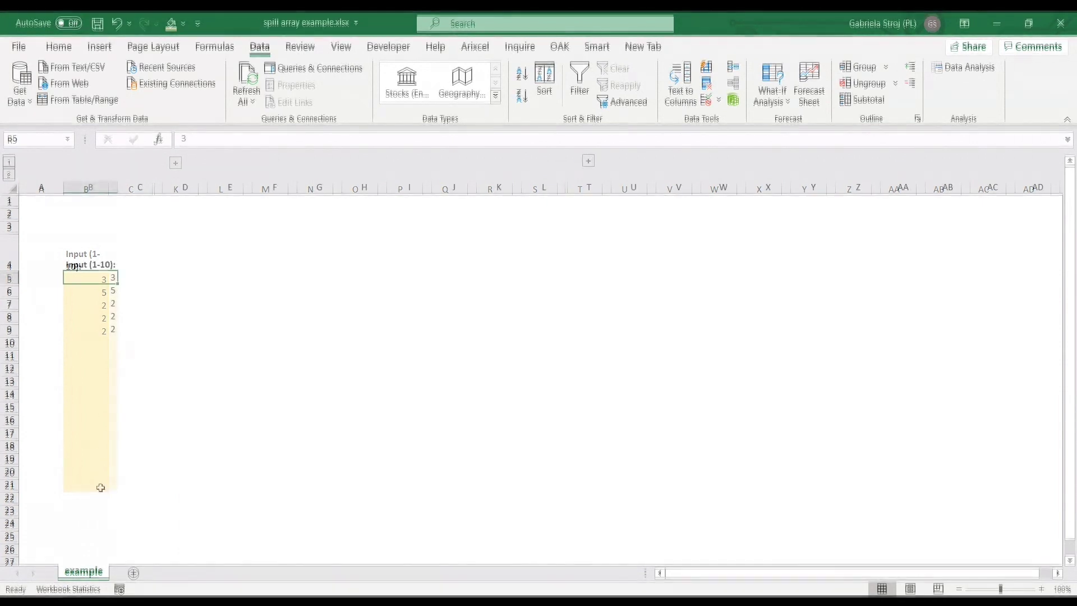
Add the column headers x2 in C4 and +10 in D4.
{"action": "left_click_drag", "start_coordinate": [106, 279], "coordinate": [99, 486]}
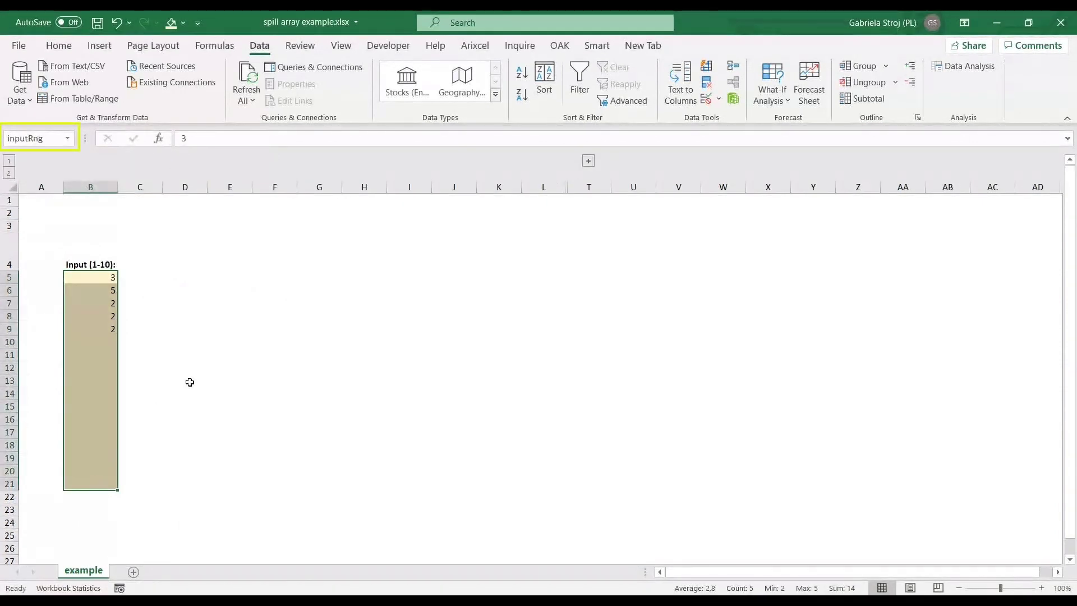
{"action": "left_click", "coordinate": [147, 279]}
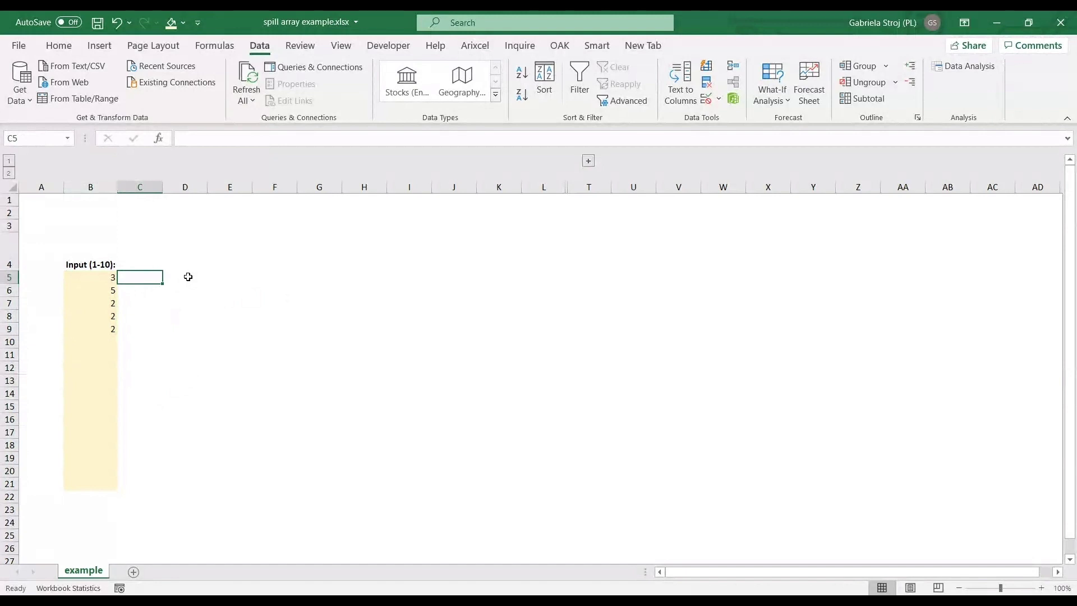
{"action": "key", "text": "Up"}
{"action": "type", "text": "x2"}
{"action": "key", "text": "Tab"}
{"action": "type", "text": "=10"}
{"action": "key", "text": "Escape"}
{"action": "type", "text": "'+10"}
{"action": "key", "text": "Return"}
Enter =B5*2 in C5 and copy it down column C to C21.
{"action": "key", "text": "Left"}
{"action": "type", "text": "="}
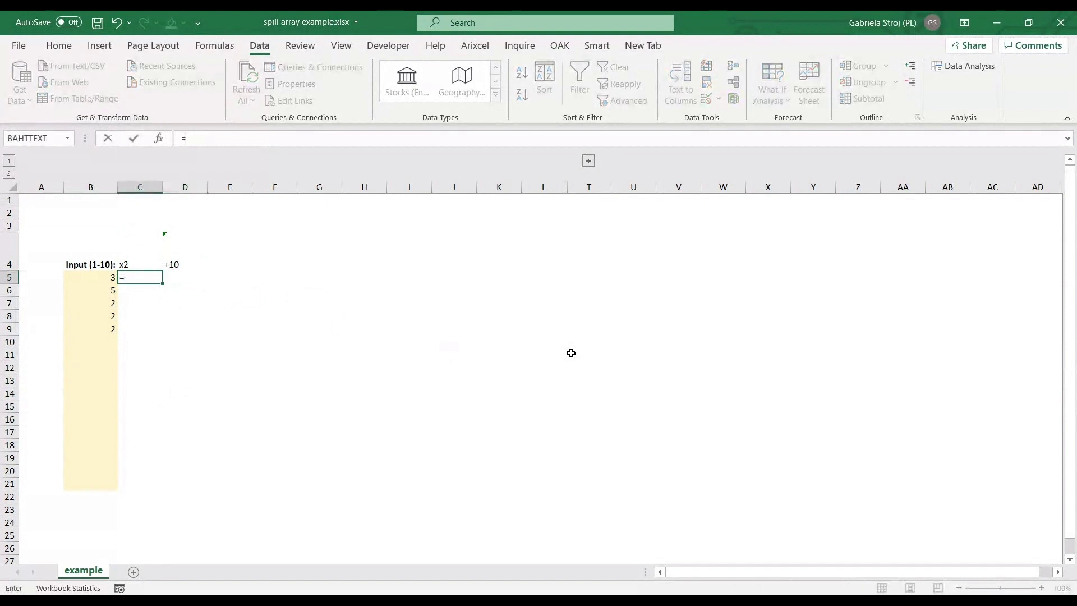
{"action": "key", "text": "Left"}
{"action": "type", "text": "*"}
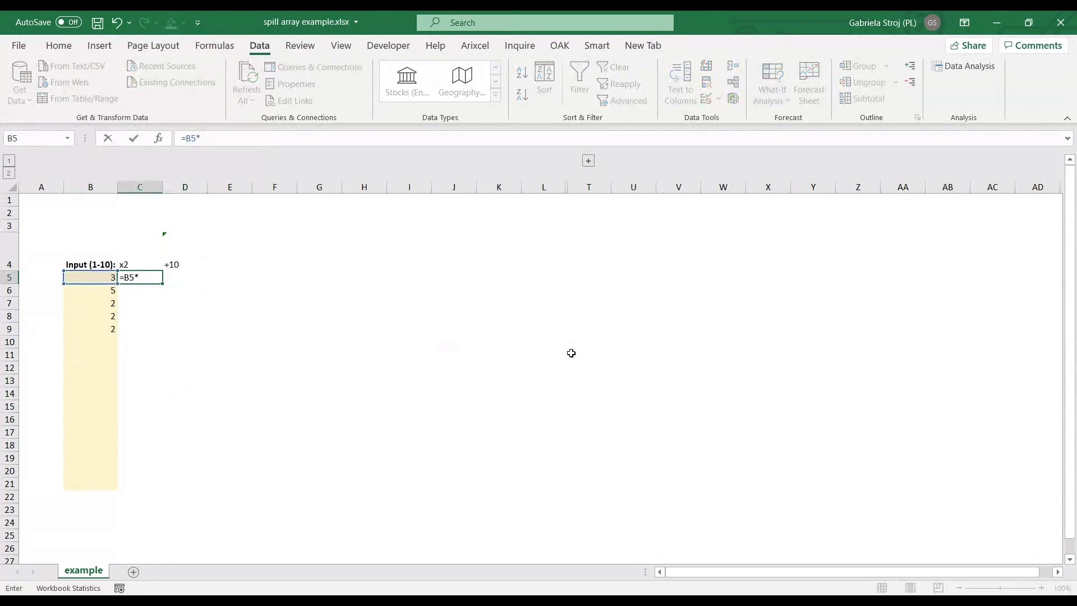
{"action": "type", "text": "2"}
{"action": "key", "text": "Return"}
{"action": "key", "text": "Up"}
{"action": "key", "text": "F2"}
{"action": "key", "text": "Escape"}
{"action": "key", "text": "ctrl+c"}
{"action": "key", "text": "shift+Down"}
{"action": "key", "text": "shift+Down"}
{"action": "key", "text": "shift+Down"}
{"action": "key", "text": "shift+Down"}
{"action": "key", "text": "shift+Down"}
{"action": "key", "text": "shift+Down"}
{"action": "key", "text": "shift+Down"}
{"action": "key", "text": "shift+Down"}
{"action": "key", "text": "shift+Down"}
{"action": "key", "text": "shift+Down"}
{"action": "key", "text": "shift+Down"}
{"action": "key", "text": "shift+Down"}
{"action": "key", "text": "shift+Down"}
{"action": "key", "text": "shift+Down"}
{"action": "key", "text": "shift+Down"}
{"action": "key", "text": "shift+Down"}
{"action": "key", "text": "ctrl+v"}
{"action": "key", "text": "Escape"}
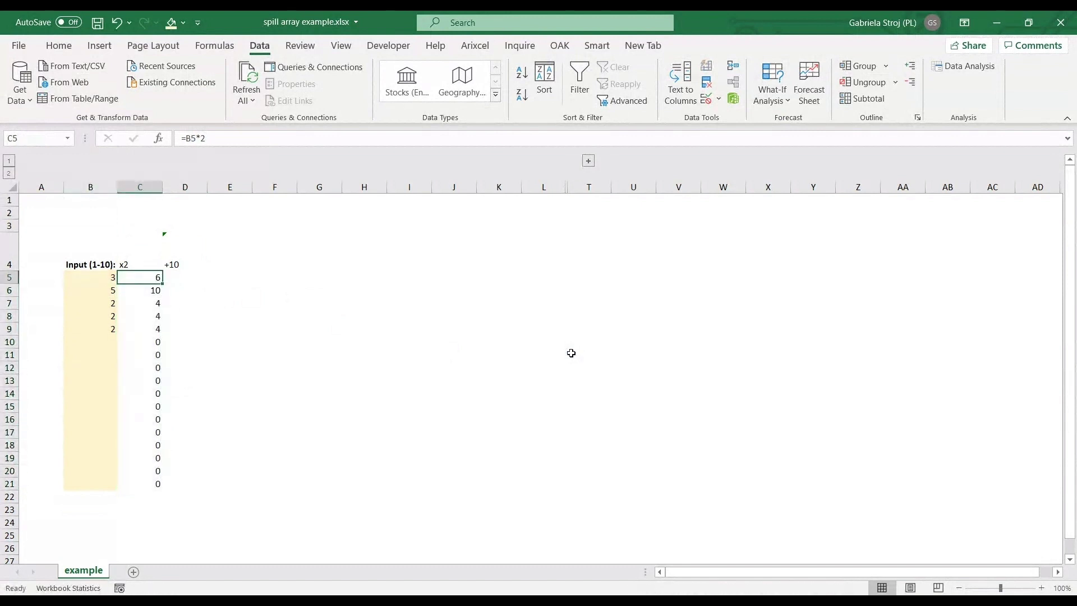
Enter =C5+10 in D5 and paste it down column D to D21.
{"action": "key", "text": "Right"}
{"action": "type", "text": "="}
{"action": "key", "text": "Left"}
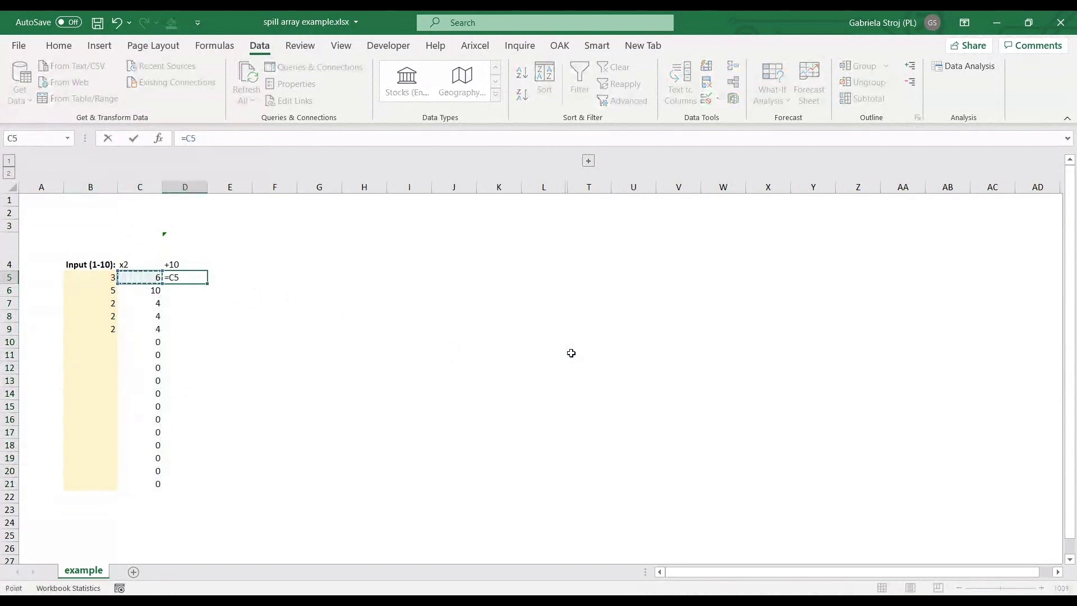
{"action": "type", "text": "+10"}
{"action": "key", "text": "Return"}
{"action": "key", "text": "Up"}
{"action": "key", "text": "ctrl+c"}
{"action": "key", "text": "Left"}
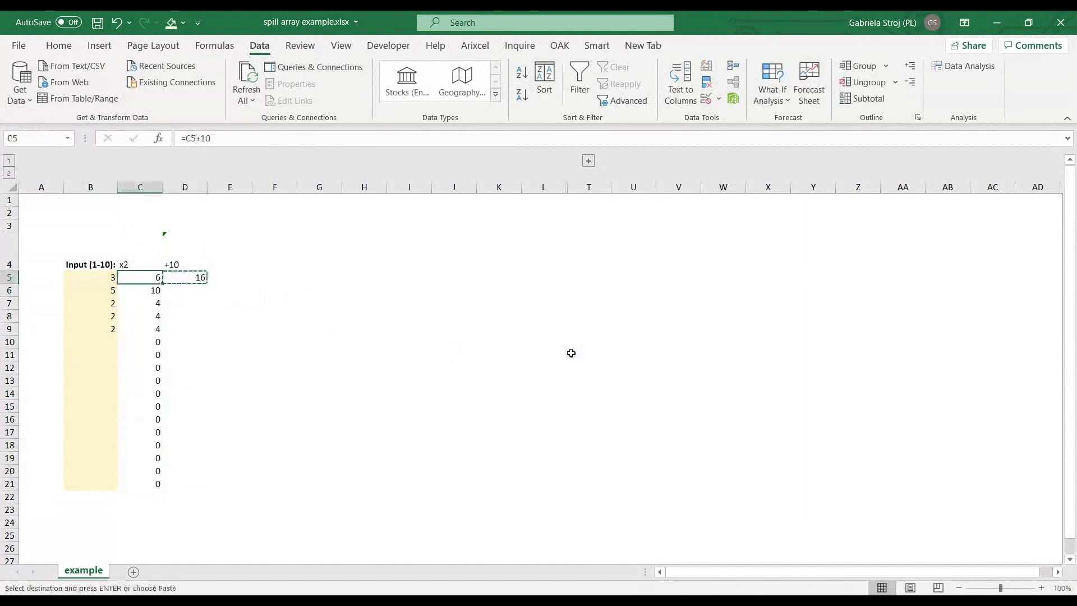
{"action": "key", "text": "ctrl+Down"}
{"action": "key", "text": "Right"}
{"action": "key", "text": "ctrl+shift+Up"}
{"action": "key", "text": "ctrl+v"}
{"action": "key", "text": "Escape"}
Review the formulas in C5 and D5.
{"action": "key", "text": "Left"}
{"action": "key", "text": "Right"}
{"action": "key", "text": "ctrl+Up"}
{"action": "key", "text": "Down"}
{"action": "key", "text": "Left"}
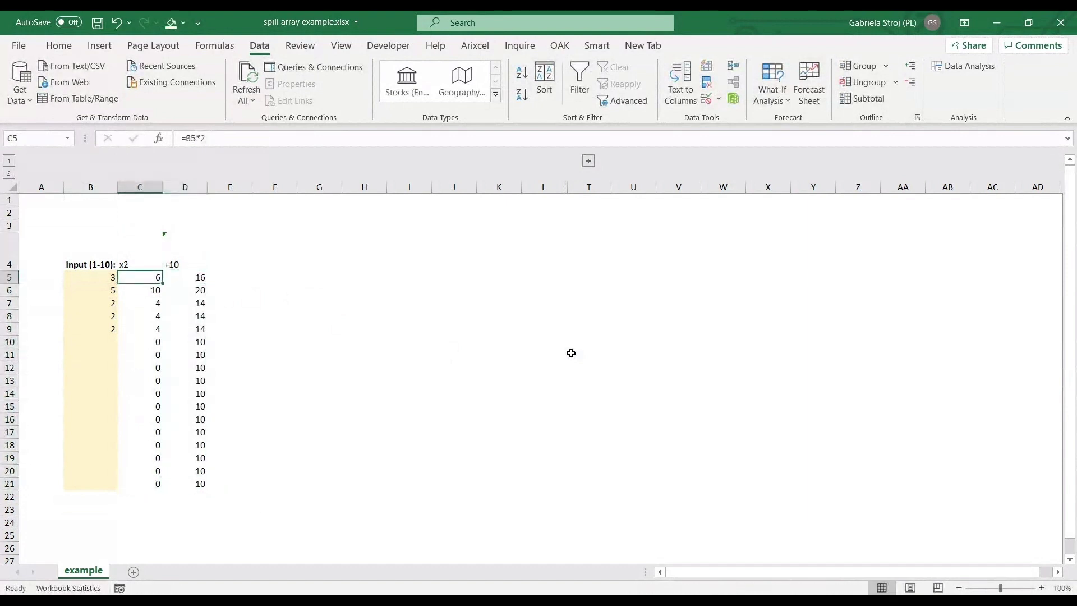
{"action": "key", "text": "Right"}
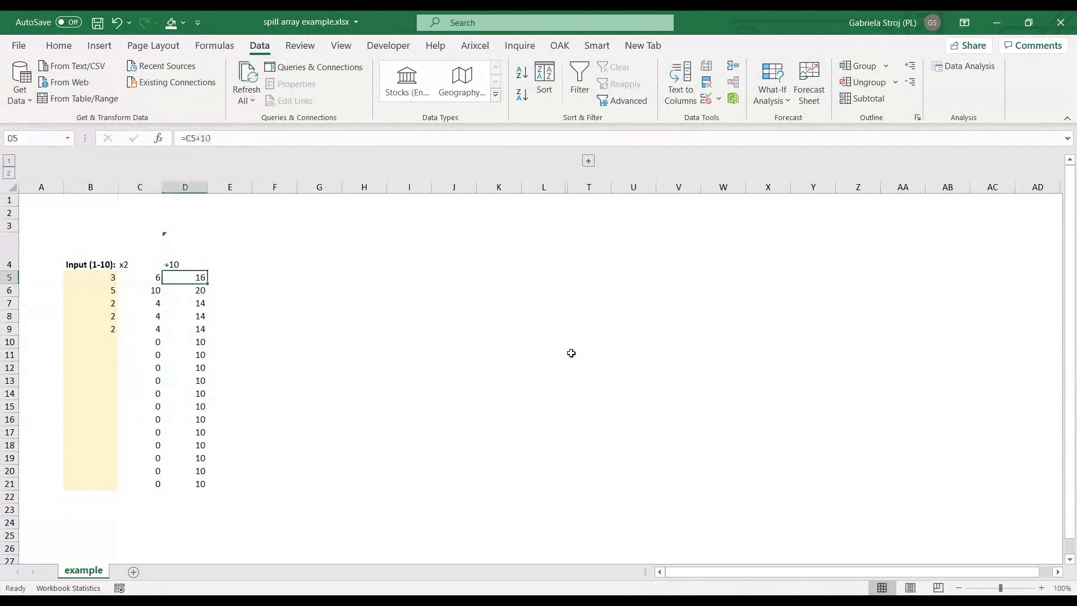
{"action": "key", "text": "Left"}
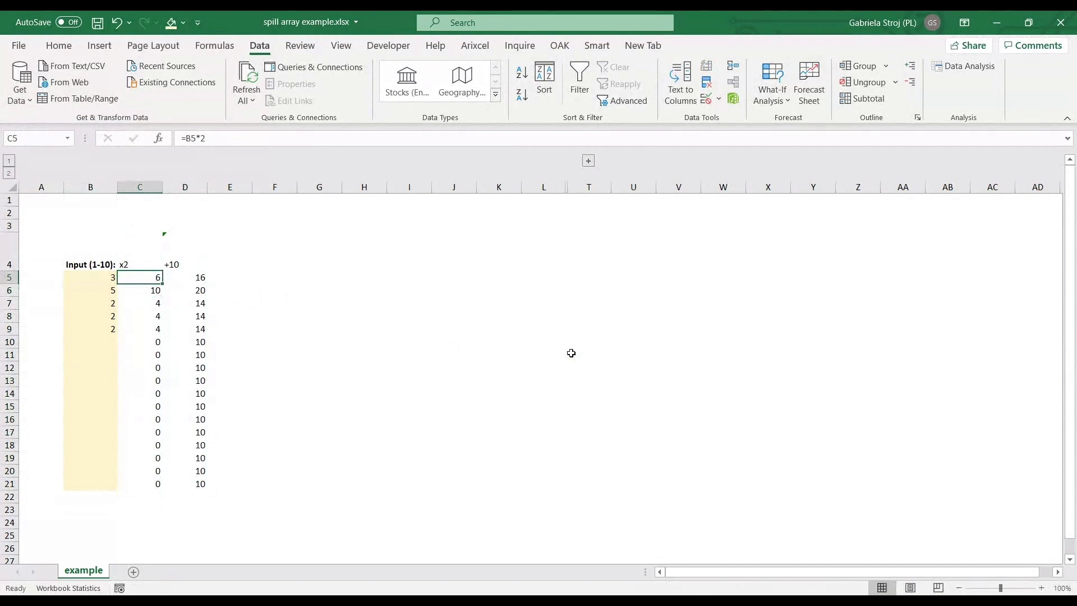
Compare B5's input with C5's doubled result, then move to F5.
{"action": "key", "text": "Left"}
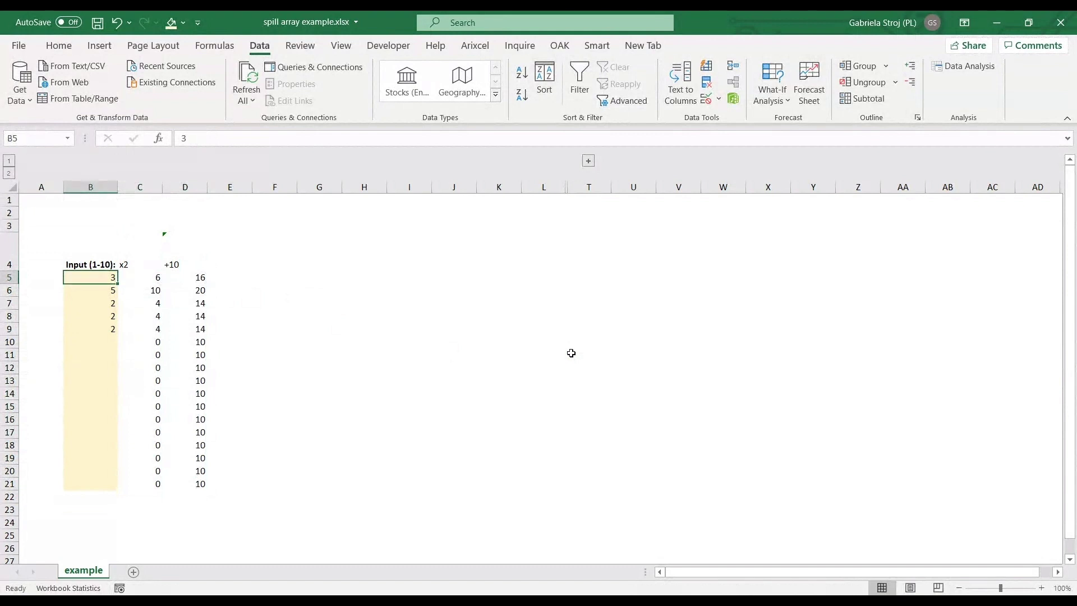
{"action": "key", "text": "Right"}
{"action": "key", "text": "Left"}
{"action": "key", "text": "Right"}
{"action": "key", "text": "Right"}
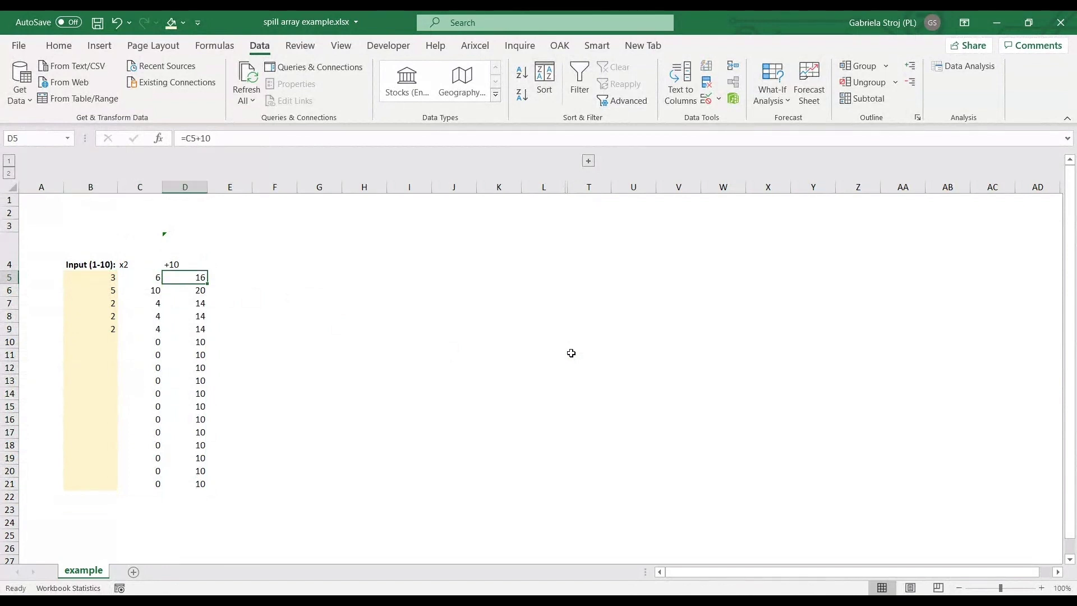
{"action": "key", "text": "Up"}
{"action": "key", "text": "Right"}
{"action": "key", "text": "Right"}
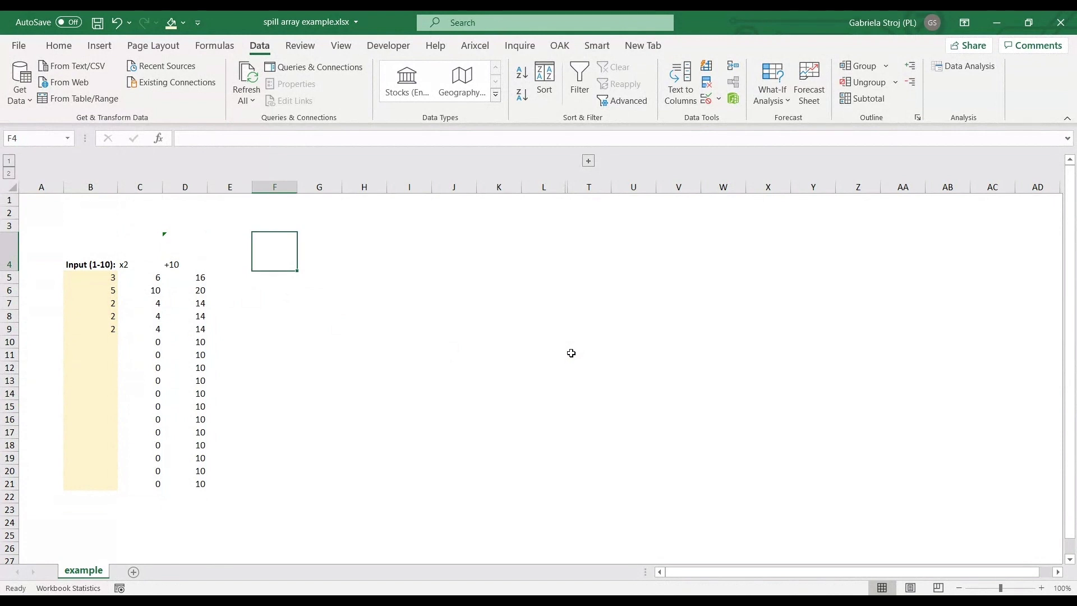
{"action": "key", "text": "Down"}
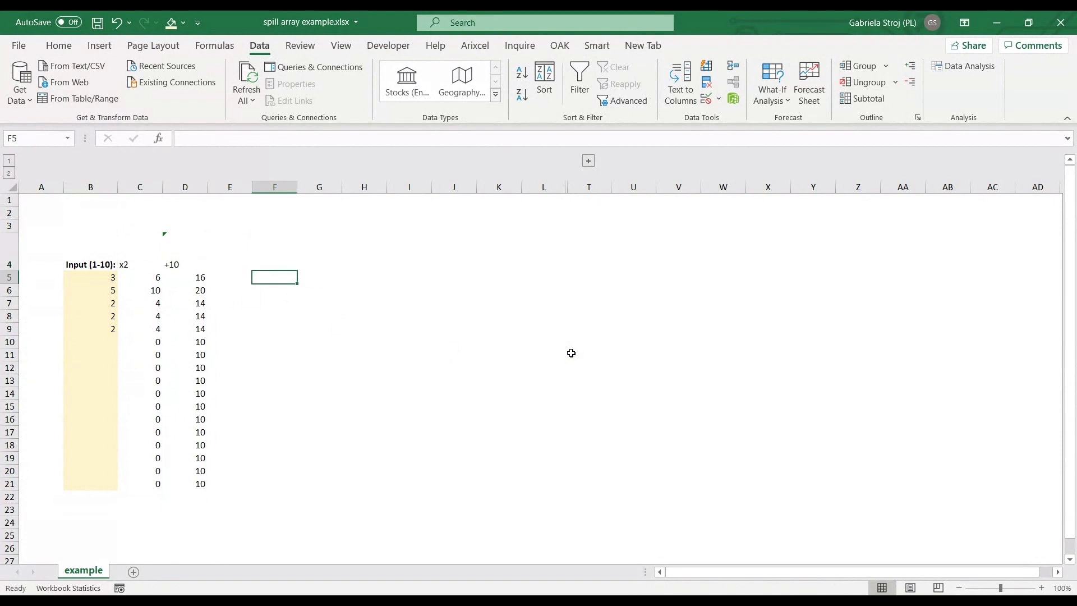
Enter =inputRng*2 in F5 so doubled inputs spill to F21, then review its reference.
{"action": "left_click_drag", "start_coordinate": [98, 277], "coordinate": [107, 483]}
{"action": "left_click", "coordinate": [285, 278]}
{"action": "type", "text": "=inpu"}
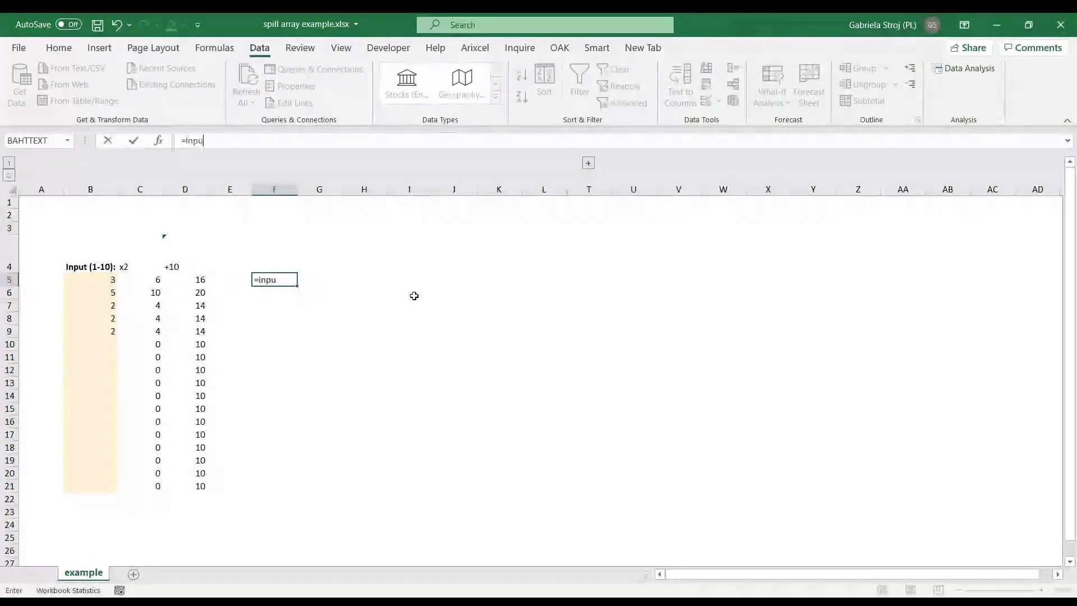
{"action": "type", "text": "tRng*2"}
{"action": "key", "text": "ctrl+Return"}
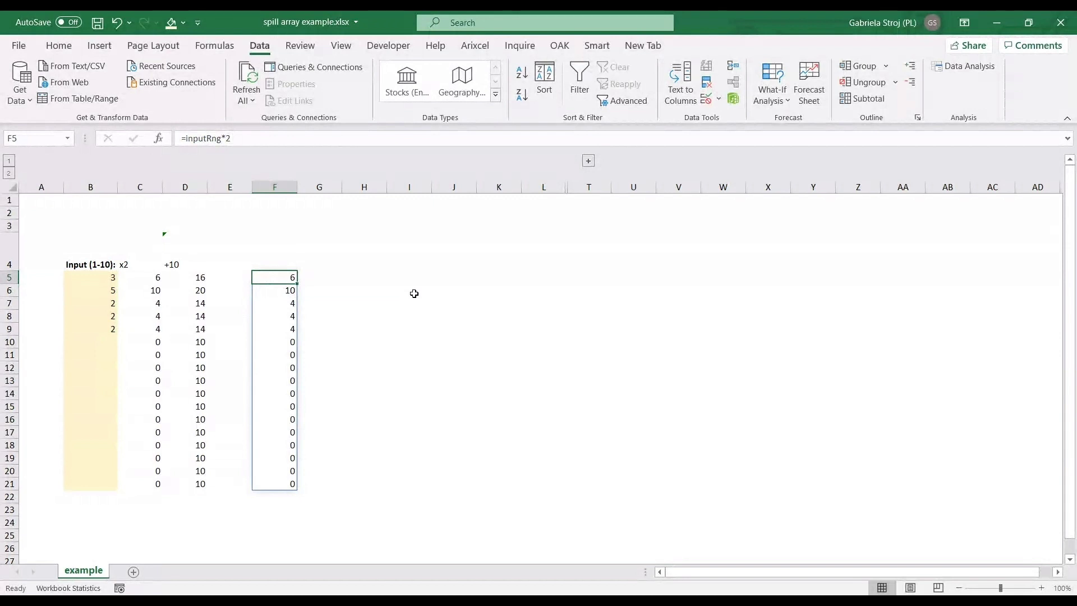
{"action": "key", "text": "F2"}
{"action": "key", "text": "Escape"}
{"action": "key", "text": "F2"}
Enter =F5#+10 in G5, spilling 16, 20, 14, 14, 14 down to G21.
{"action": "key", "text": "Escape"}
{"action": "key", "text": "Right"}
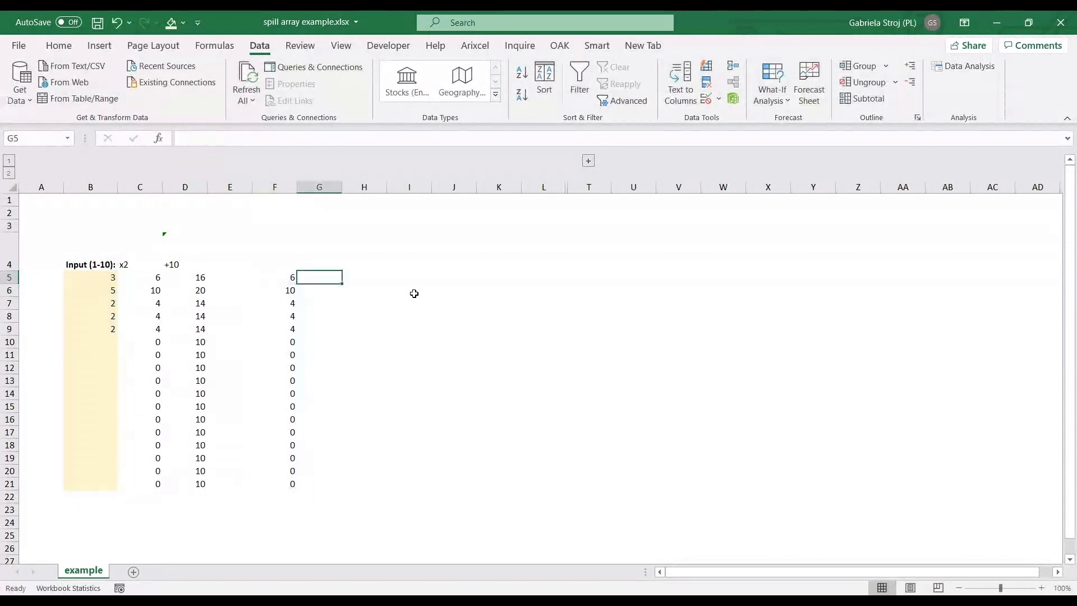
{"action": "type", "text": "="}
{"action": "key", "text": "Left"}
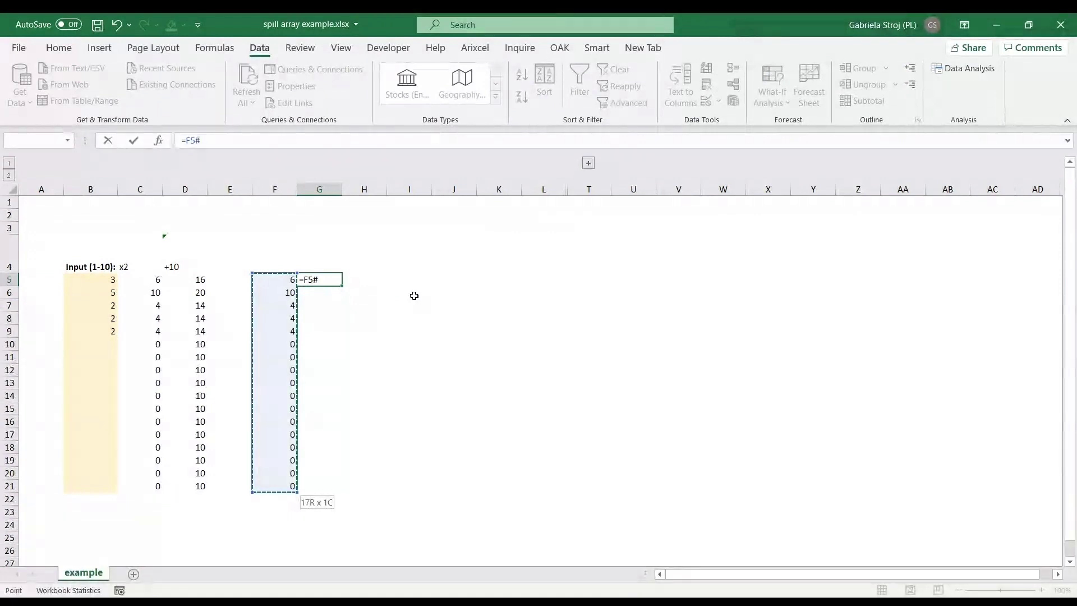
{"action": "key", "text": "BackSpace"}
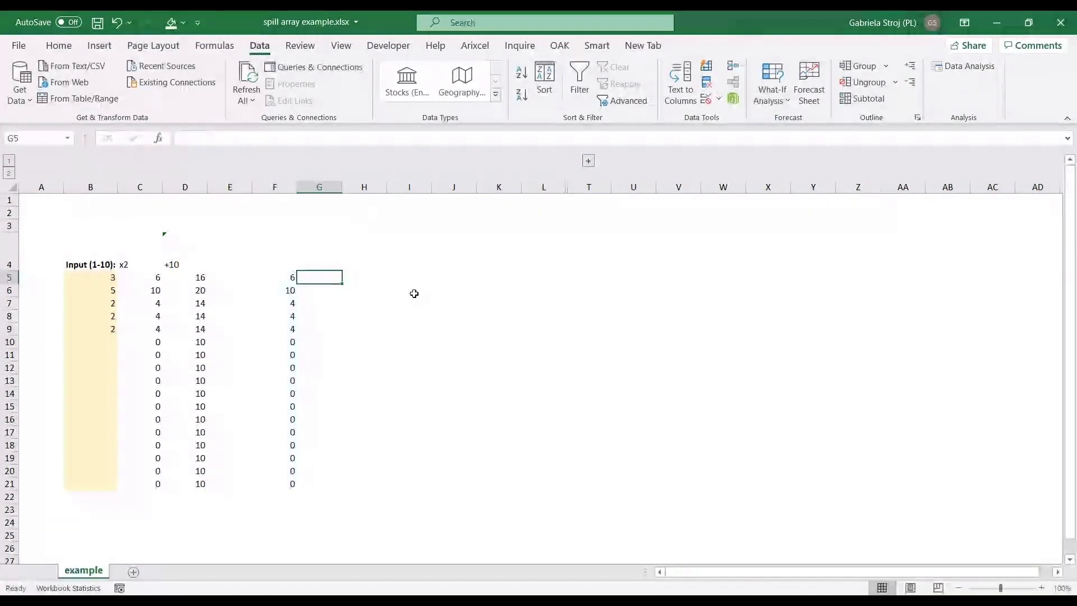
{"action": "type", "text": "#"}
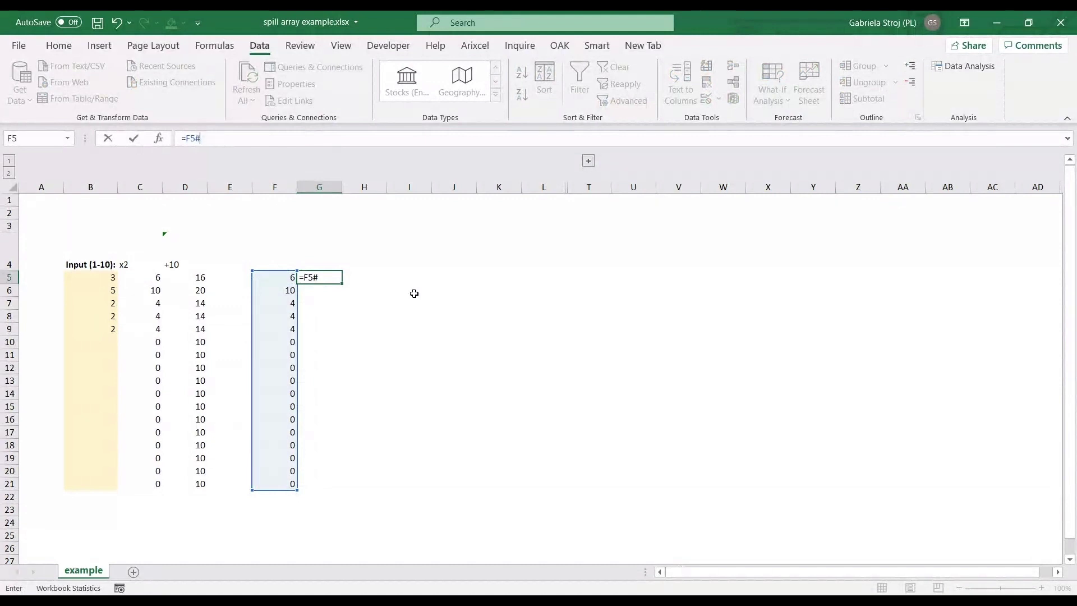
{"action": "type", "text": "+10"}
{"action": "key", "text": "Return"}
Review G5's spill reference formula against F5's spill range.
{"action": "key", "text": "Up"}
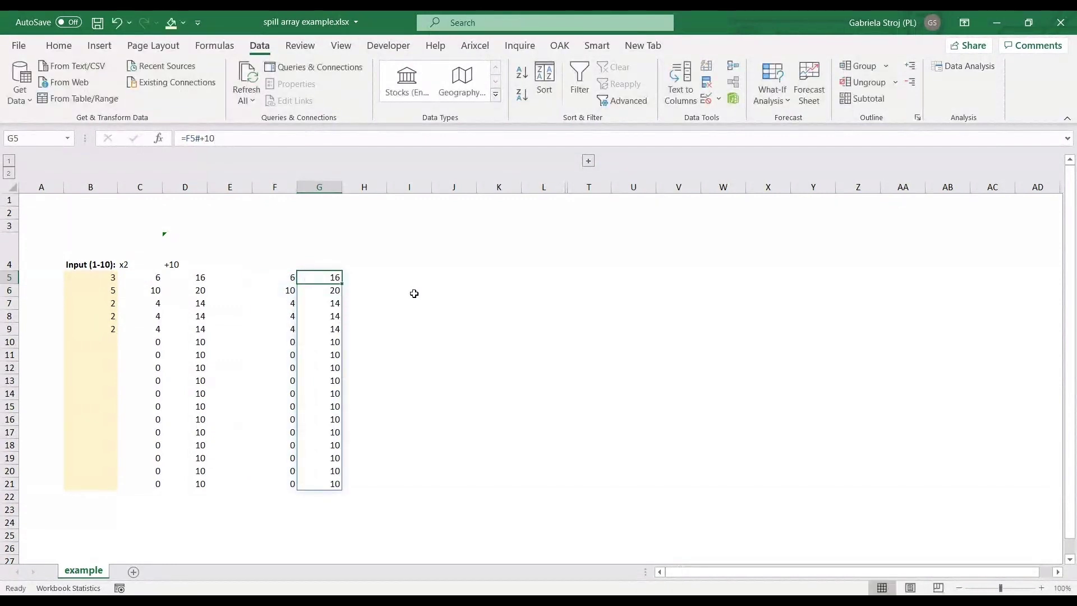
{"action": "key", "text": "F2"}
{"action": "key", "text": "Escape"}
{"action": "key", "text": "Left"}
{"action": "key", "text": "Right"}
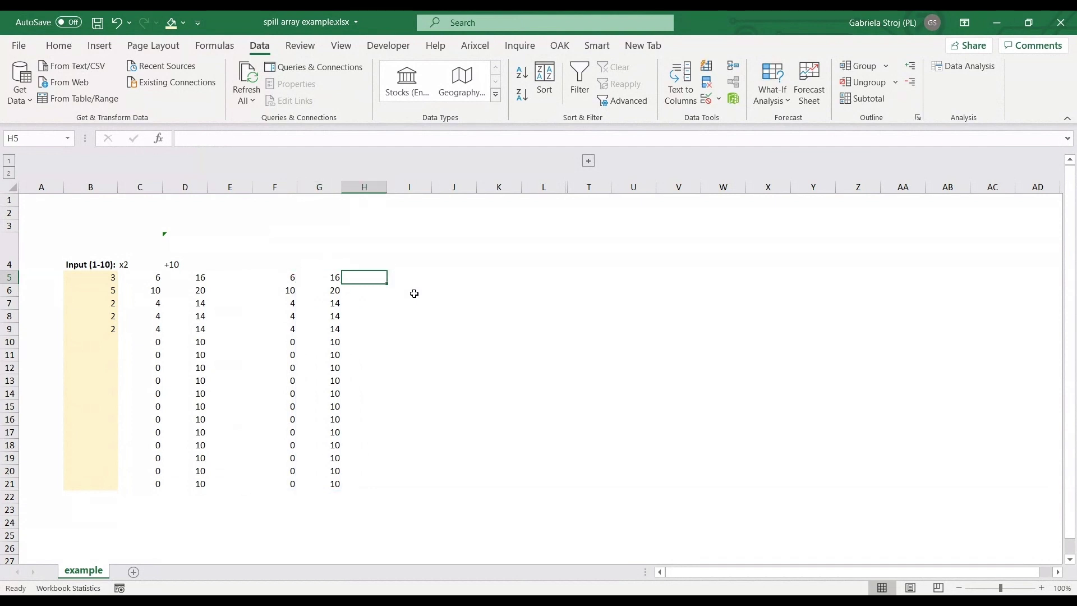
{"action": "key", "text": "F2"}
{"action": "key", "text": "Escape"}
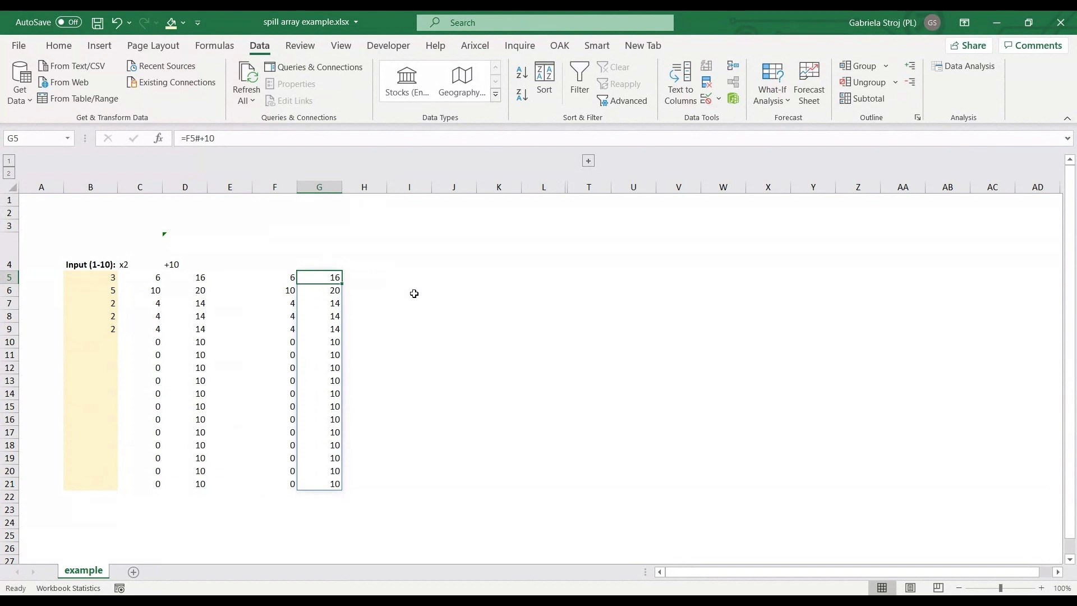
{"action": "key", "text": "Left"}
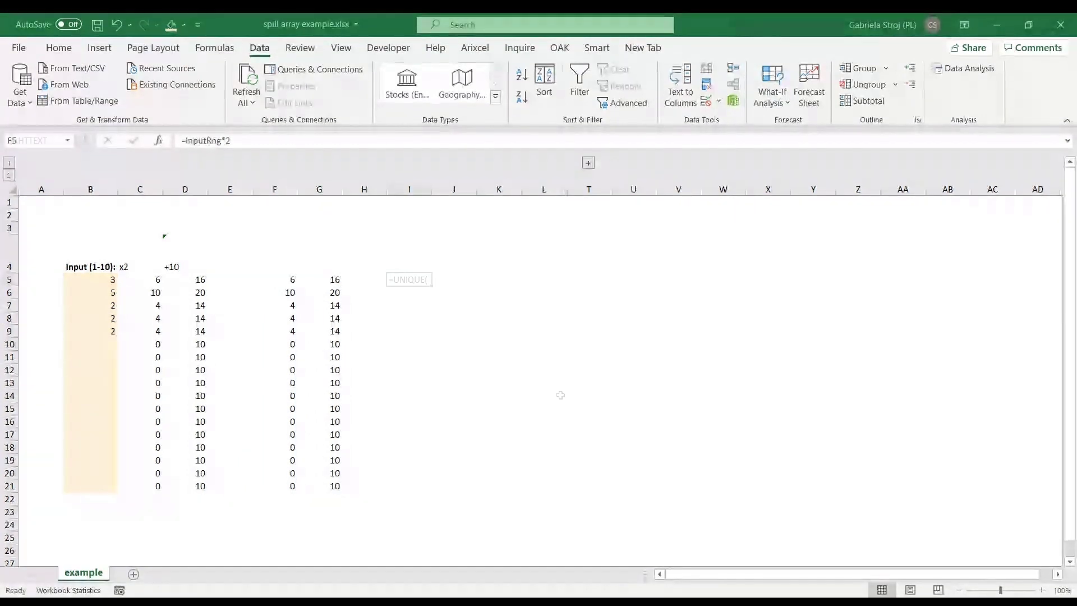
Complete =UNIQUE(inputRng) in I5, listing the distinct values 3, 5, 2 and 0.
{"action": "type", "text": "inputRng"}
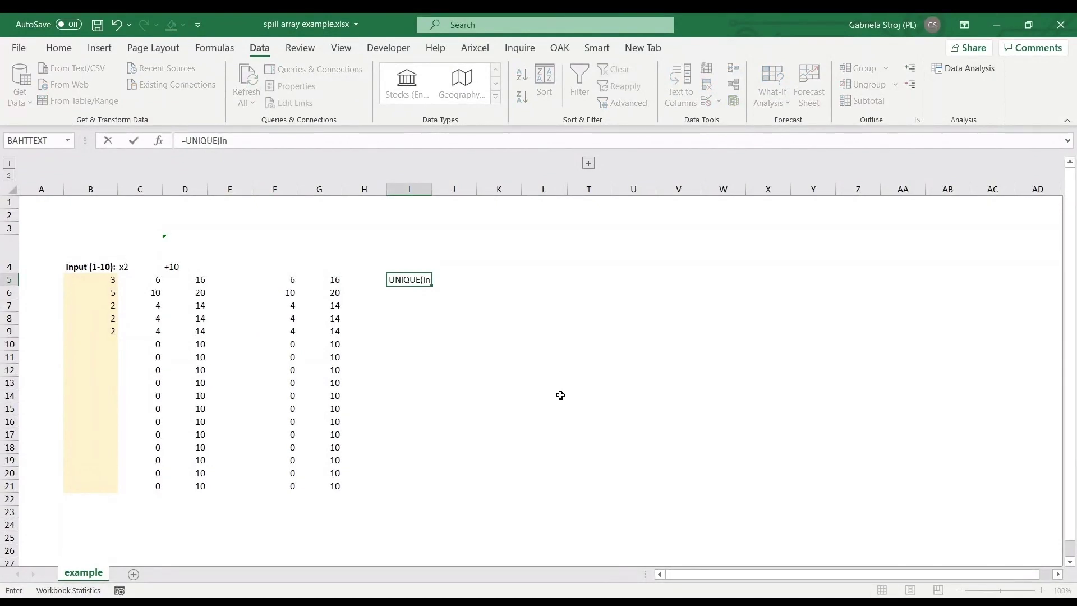
{"action": "type", "text": ")"}
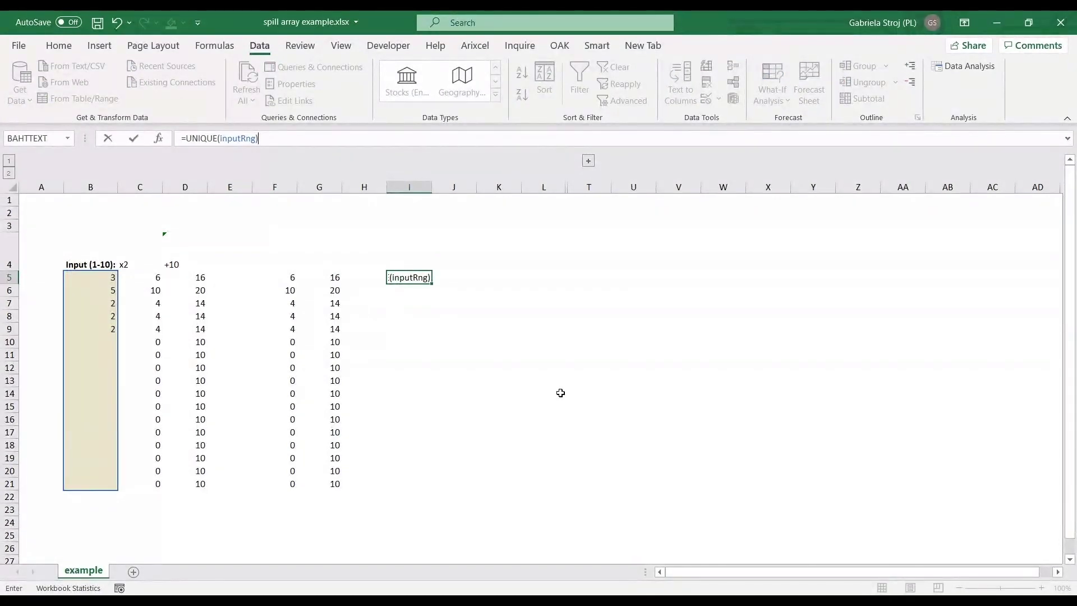
{"action": "key", "text": "Return"}
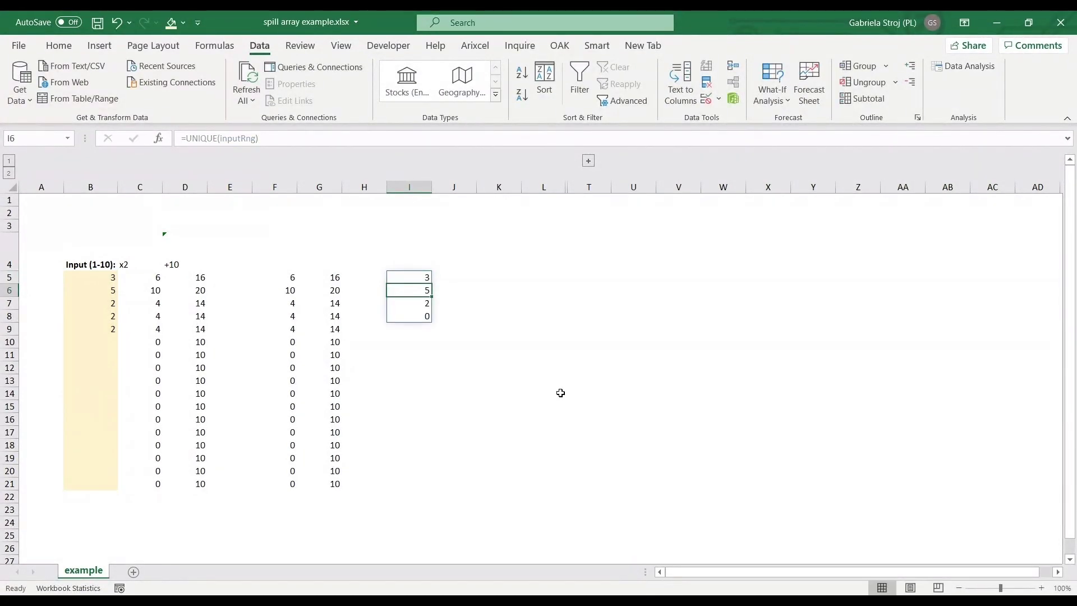
{"action": "left_click_drag", "start_coordinate": [90, 303], "coordinate": [106, 328]}
{"action": "left_click", "coordinate": [431, 305]}
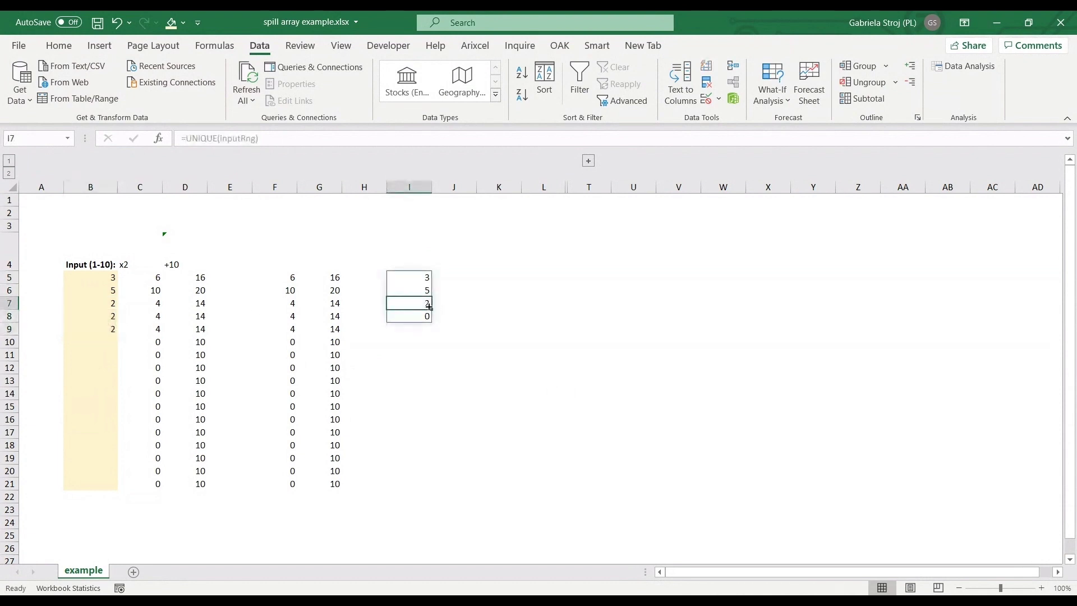
Step through the inputs in B5:B9 and compare them with the I5 spill.
{"action": "left_click", "coordinate": [99, 281]}
{"action": "left_click", "coordinate": [97, 293]}
{"action": "left_click", "coordinate": [96, 304]}
{"action": "left_click", "coordinate": [98, 316]}
{"action": "left_click", "coordinate": [98, 326]}
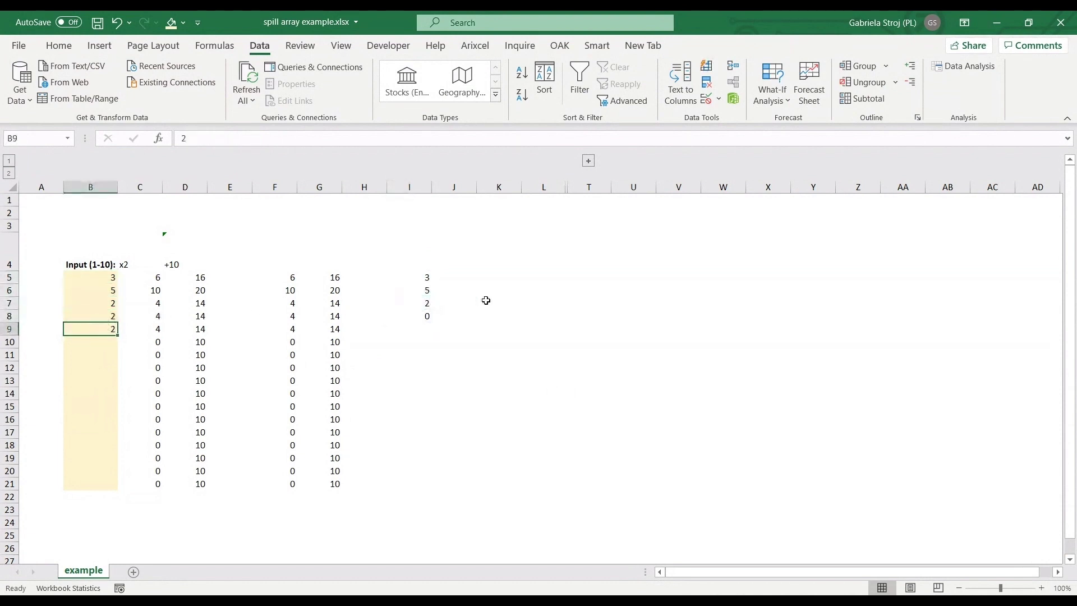
{"action": "left_click", "coordinate": [420, 278]}
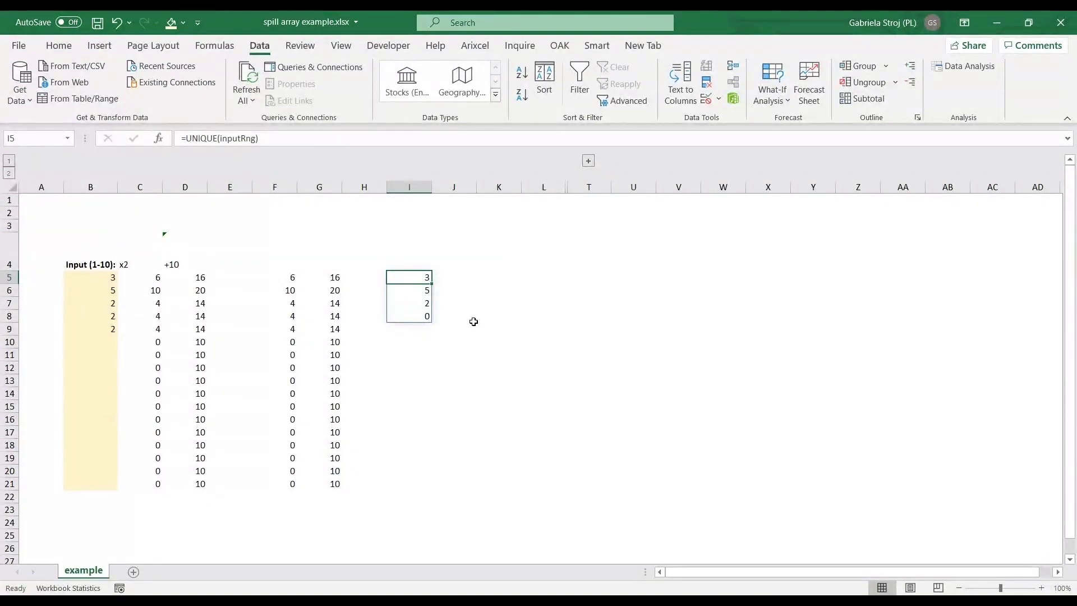
Add the inputs 1, 6, 4, 6 and 10 in B10:B14.
{"action": "key", "text": "F2"}
{"action": "left_click", "coordinate": [88, 342]}
{"action": "type", "text": "1"}
{"action": "key", "text": "Return"}
{"action": "type", "text": "6"}
{"action": "key", "text": "Return"}
{"action": "type", "text": "4"}
{"action": "key", "text": "Return"}
{"action": "type", "text": "6"}
{"action": "key", "text": "Return"}
{"action": "type", "text": "10"}
{"action": "key", "text": "ctrl+Return"}
Check that I5's UNIQUE formula now lists eight distinct values.
{"action": "left_click", "coordinate": [400, 282]}
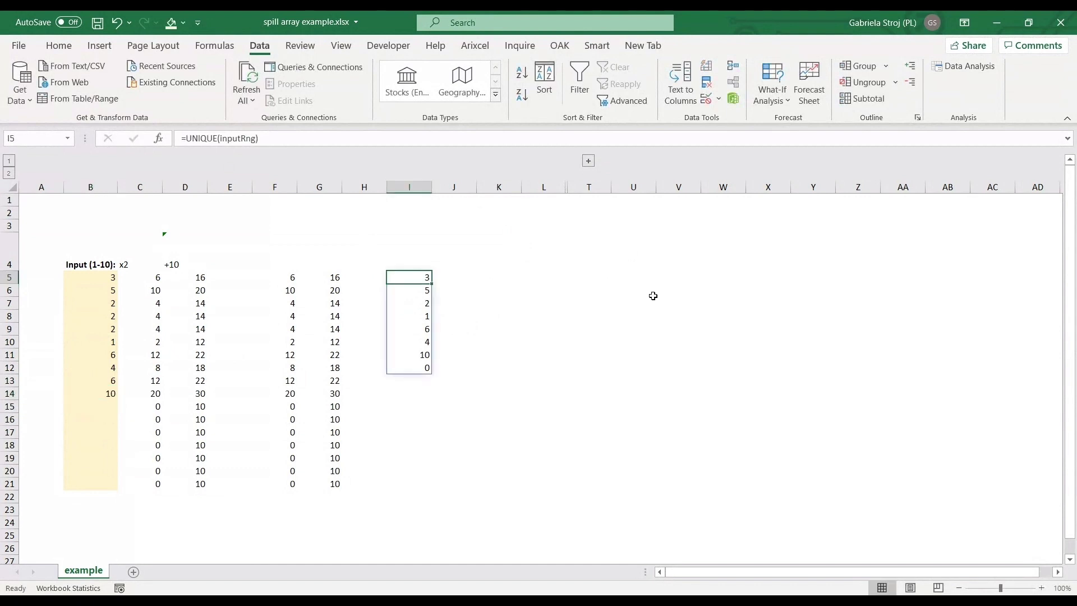
{"action": "key", "text": "F2"}
{"action": "key", "text": "Escape"}
{"action": "key", "text": "F2"}
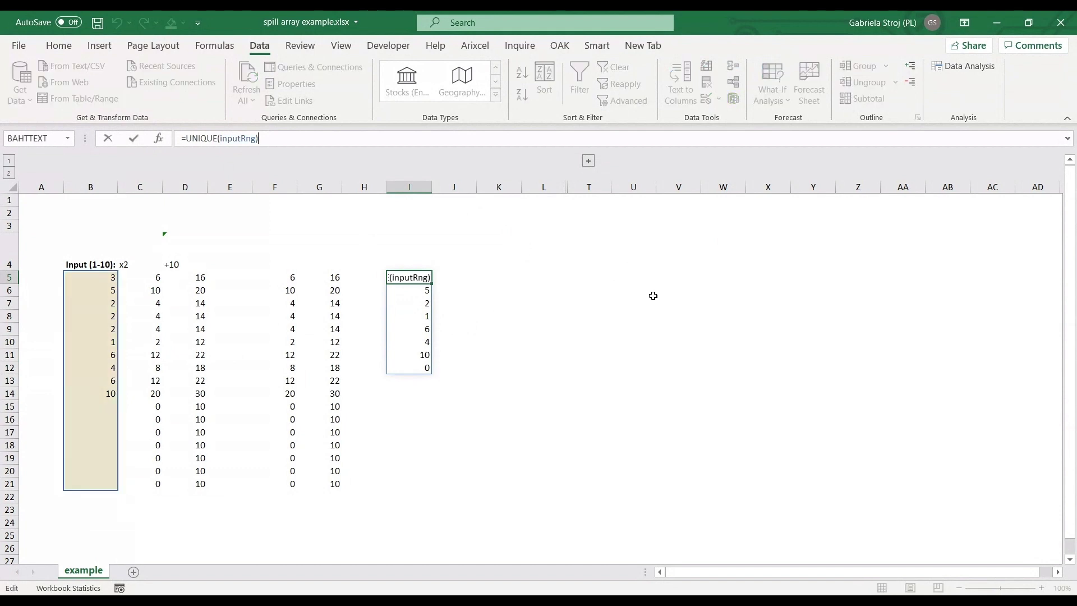
{"action": "key", "text": "ctrl+Return"}
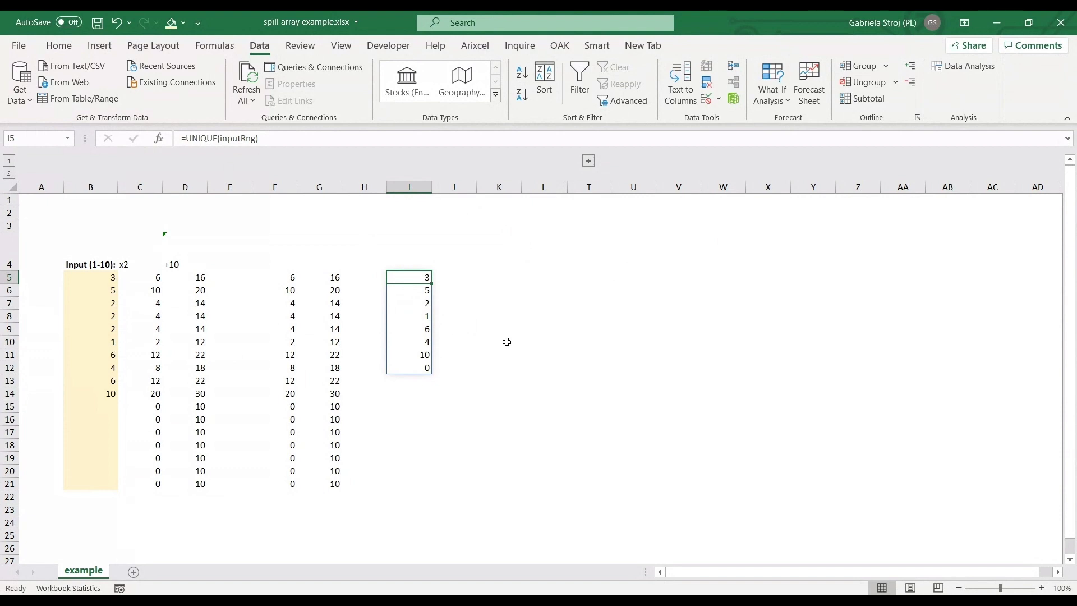
Enter =I5#*1000 in J5, spilling 3000 through 0 beside the unique list.
{"action": "key", "text": "Right"}
{"action": "type", "text": "="}
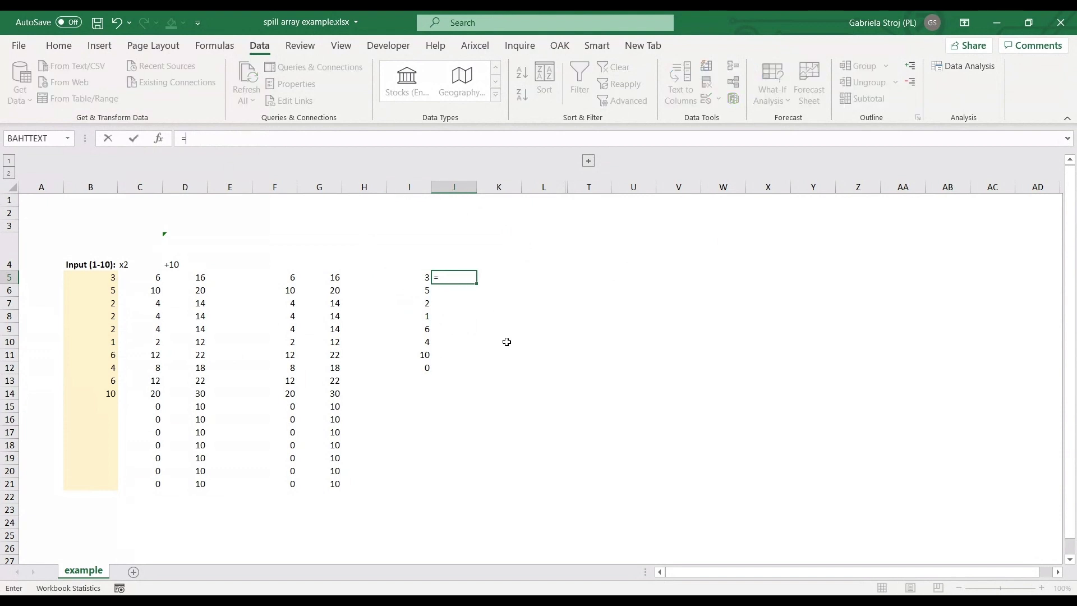
{"action": "key", "text": "Left"}
{"action": "type", "text": "#"}
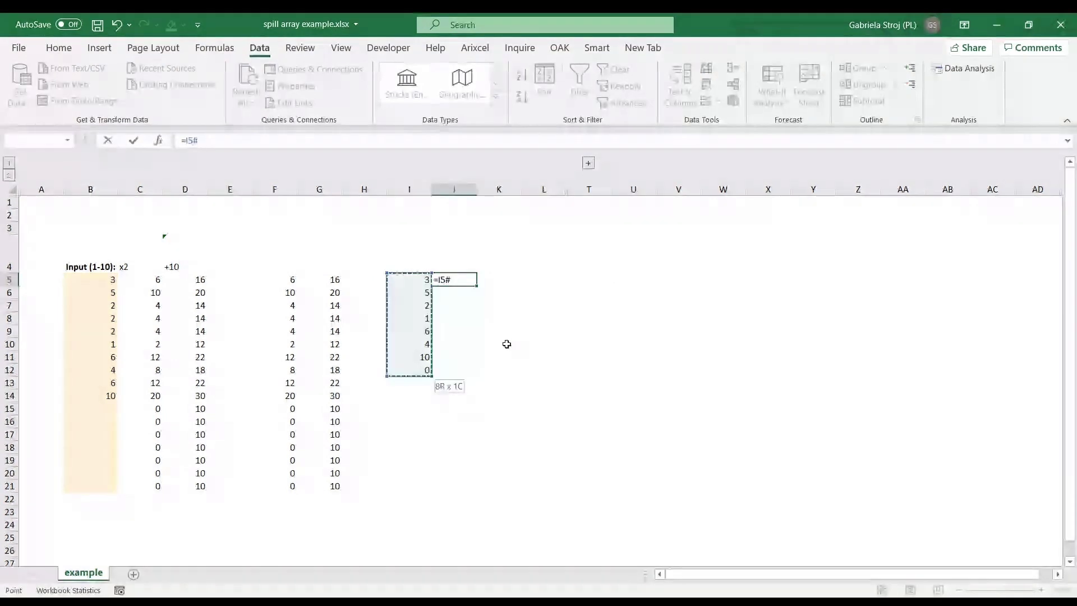
{"action": "type", "text": "*1000"}
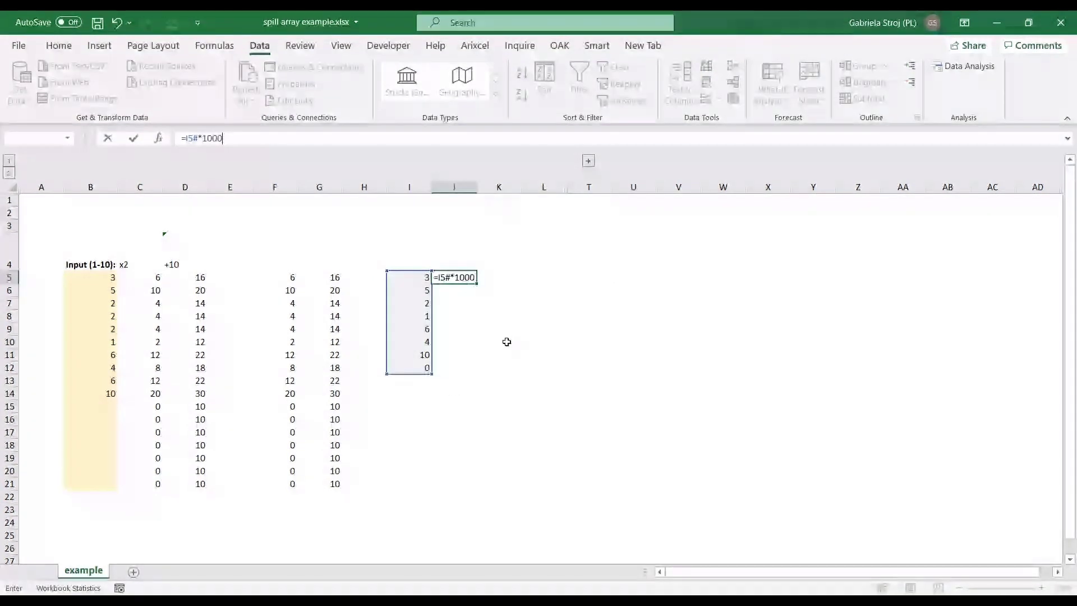
{"action": "key", "text": "Return"}
Enter =J5#*4,5 in K5 to spill the J values times 4,5.
{"action": "key", "text": "Up"}
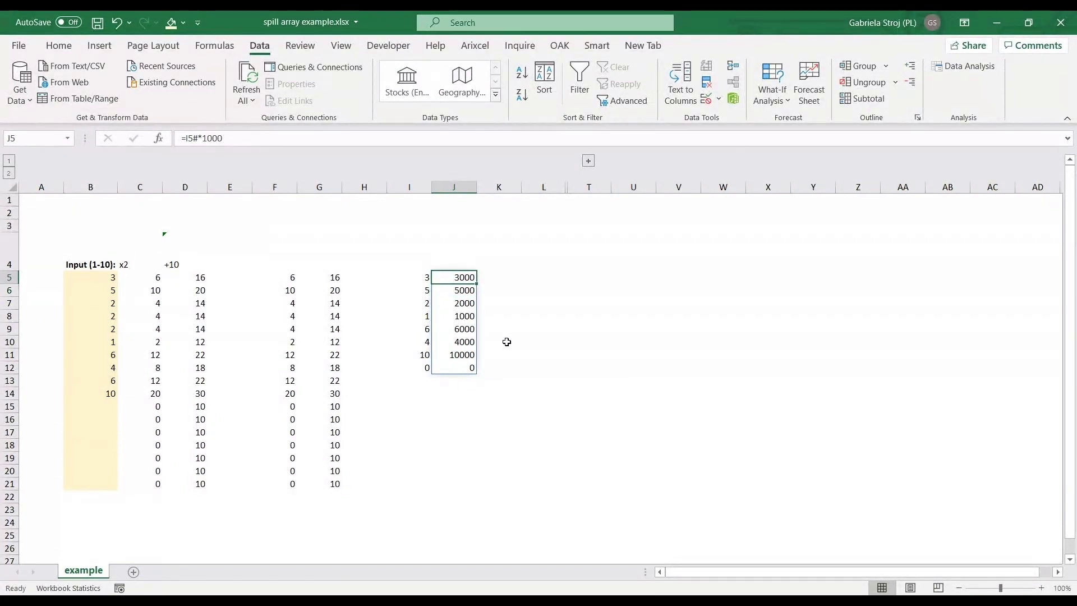
{"action": "key", "text": "Right"}
{"action": "type", "text": "="}
{"action": "key", "text": "Left"}
{"action": "type", "text": "*4,"}
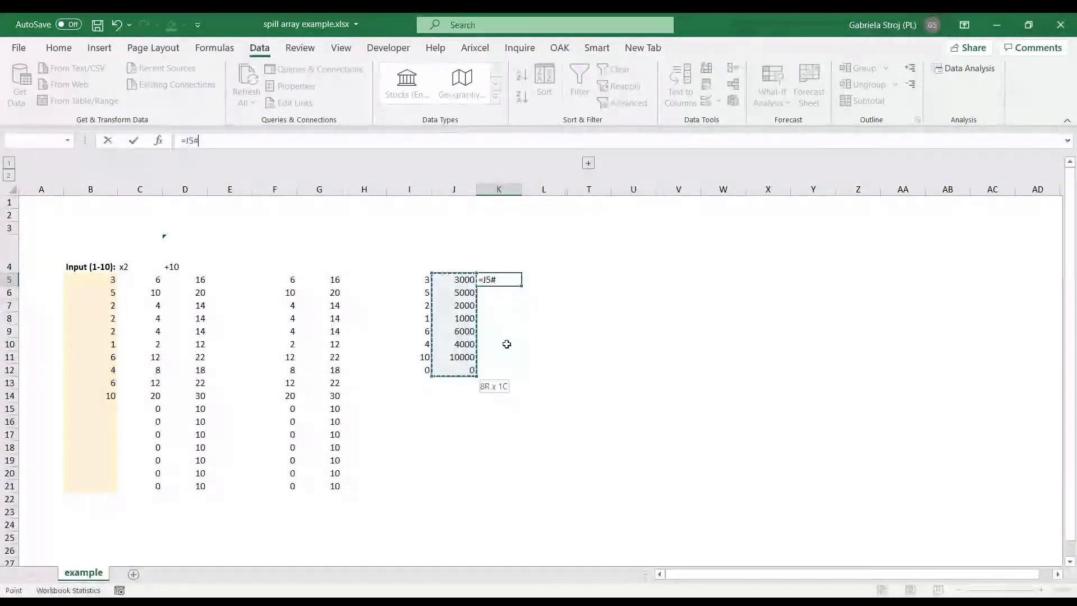
{"action": "type", "text": "5"}
{"action": "key", "text": "ctrl+Return"}
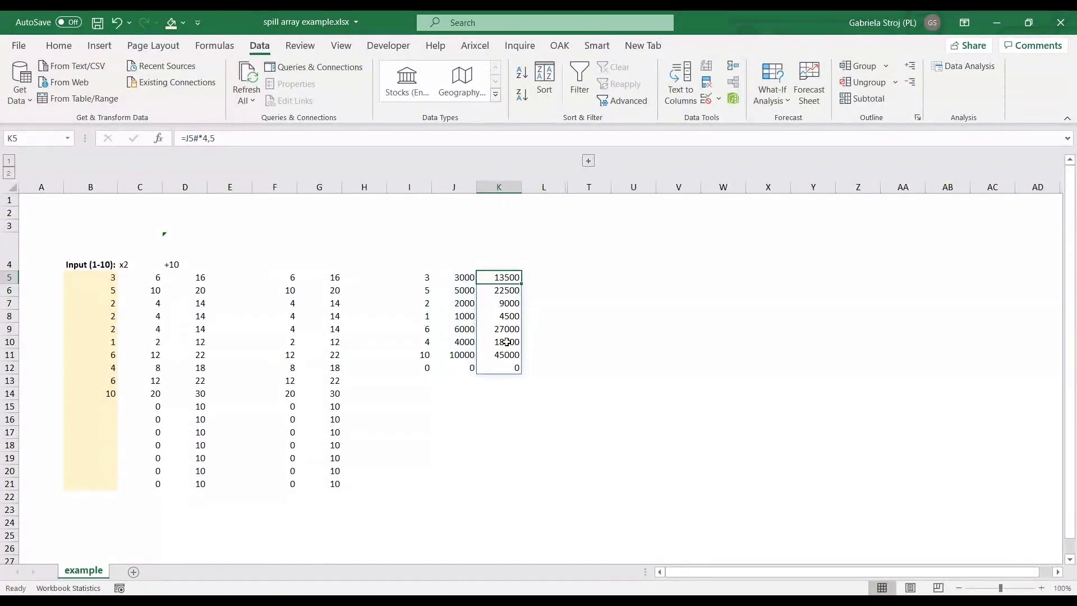
Apply two-decimal Number format to K5:K12 and J5:J12, then select input B14.
{"action": "key", "text": "ctrl+shift+Down"}
{"action": "key", "text": "ctrl+shift+1"}
{"action": "key", "text": "Left"}
{"action": "key", "text": "ctrl+shift+Down"}
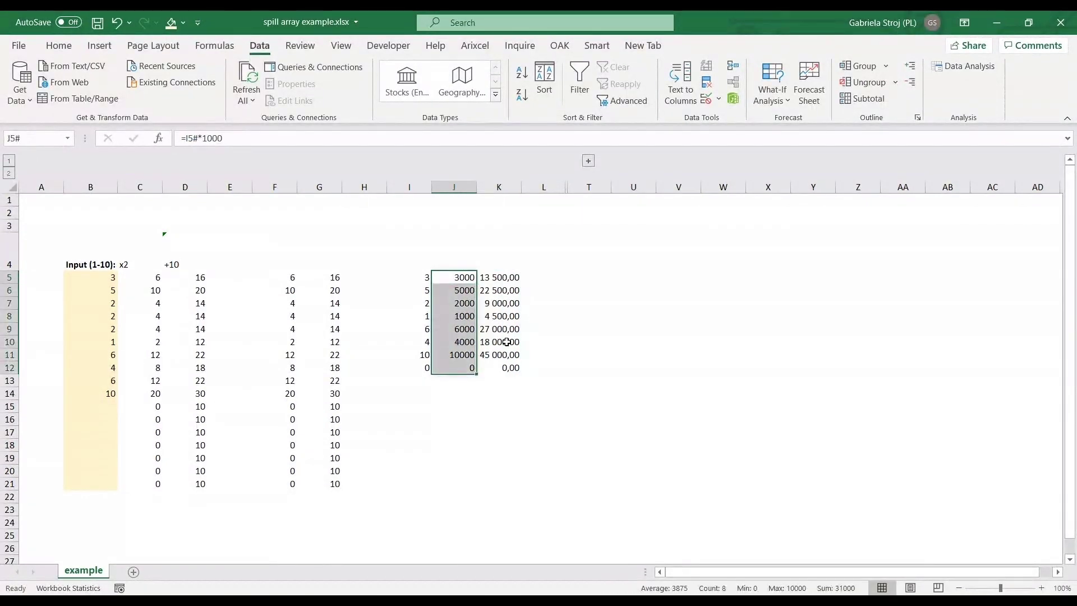
{"action": "key", "text": "ctrl+shift+1"}
{"action": "key", "text": "shift+BackSpace"}
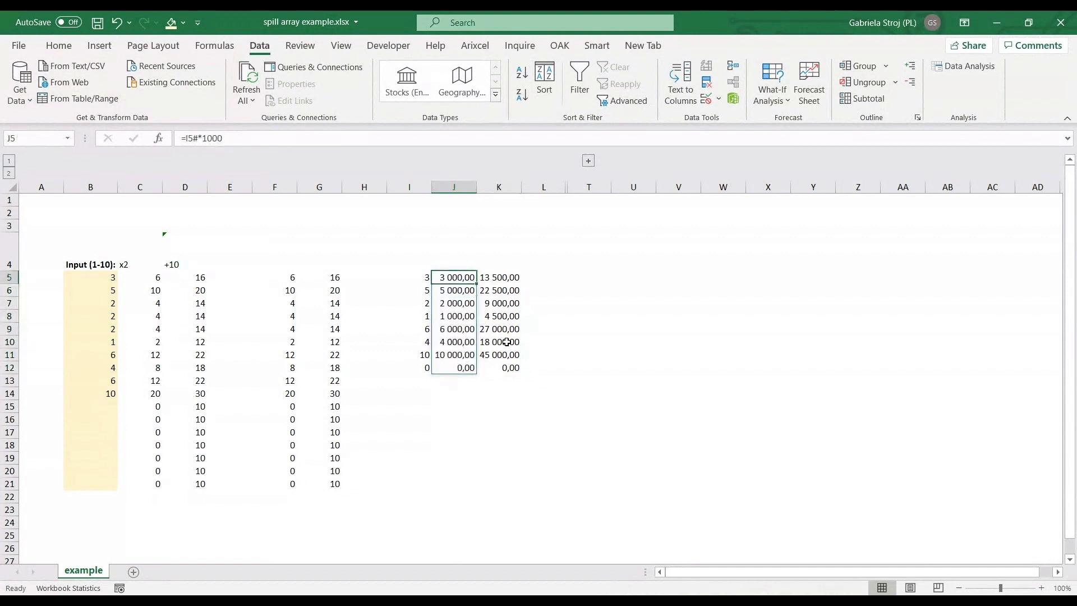
{"action": "left_click", "coordinate": [92, 389]}
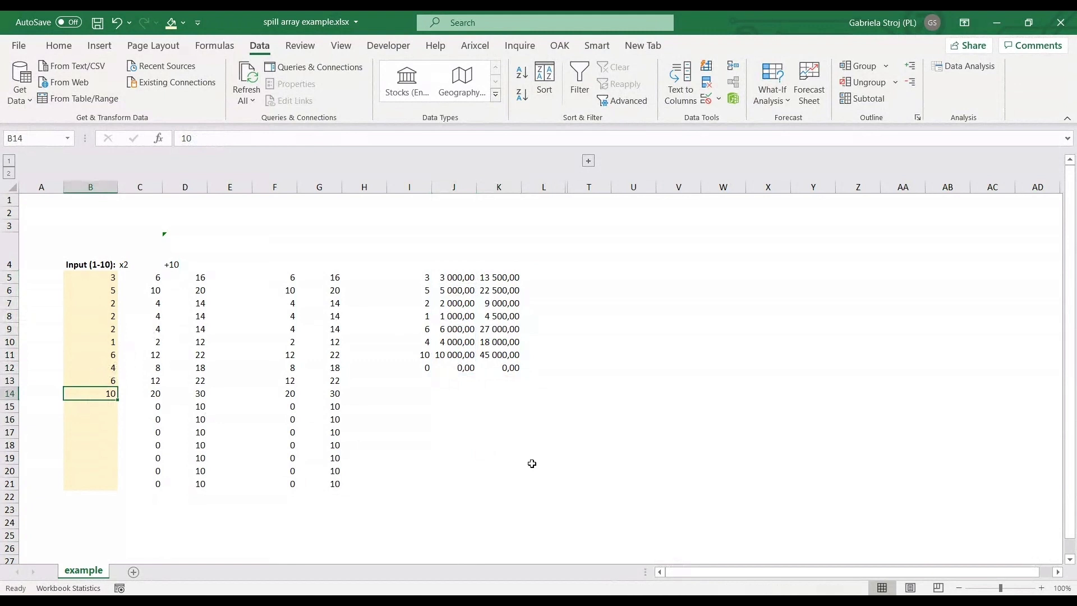
{"action": "key", "text": "Down"}
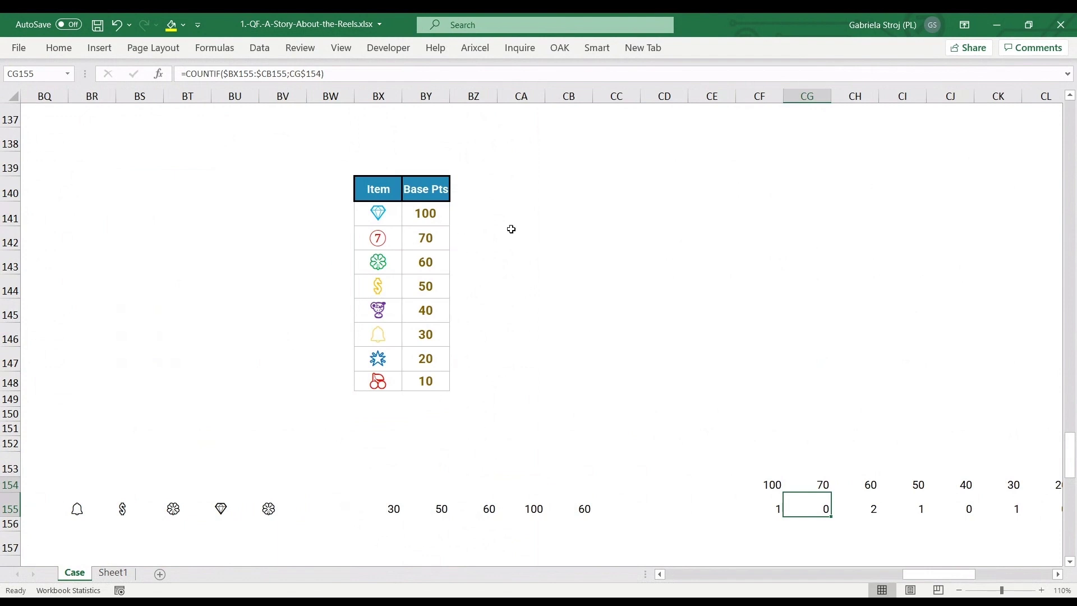
Scroll to row 155 of the Case sheet and select the five reel symbols BR155:BV155.
{"action": "scroll", "coordinate": [512, 228], "scroll_direction": "down", "scroll_amount": 1}
{"action": "left_click", "coordinate": [585, 328]}
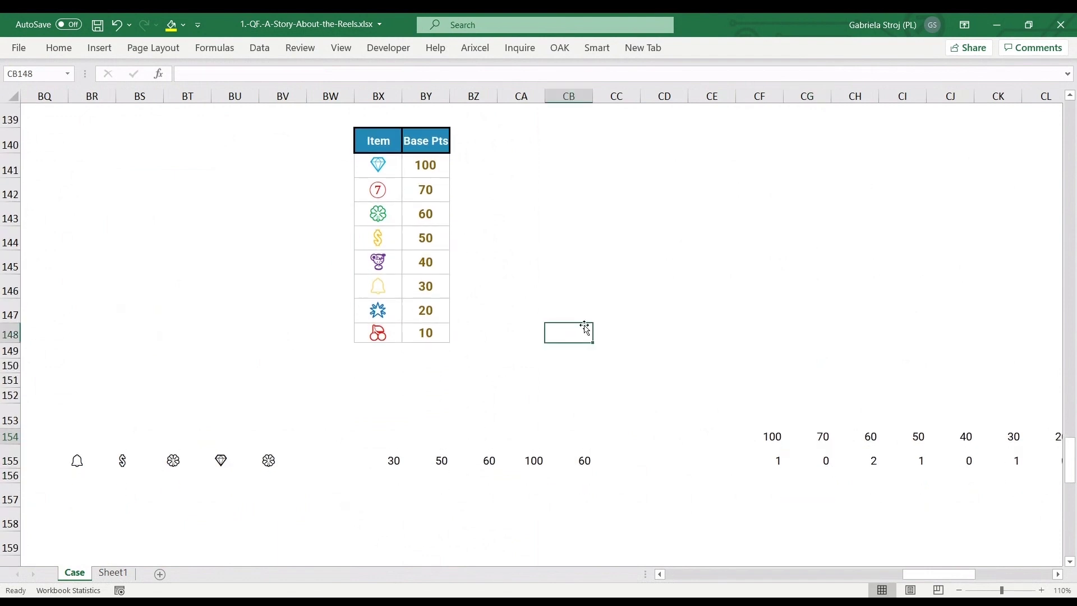
{"action": "left_click", "coordinate": [145, 531]}
{"action": "left_click", "coordinate": [99, 519]}
{"action": "left_click", "coordinate": [79, 461]}
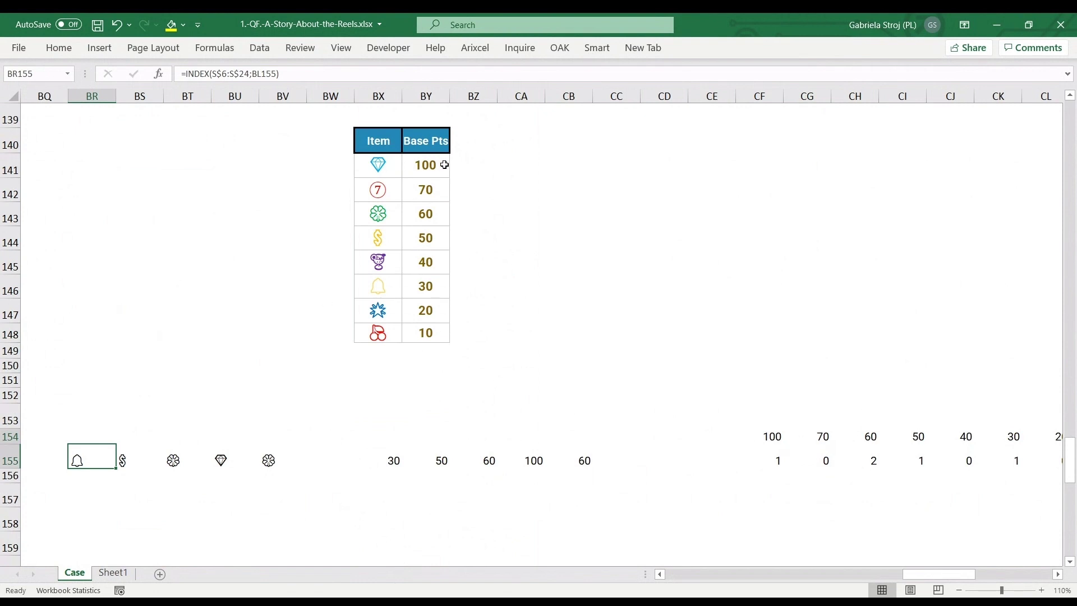
{"action": "key", "text": "ctrl+shift+Right"}
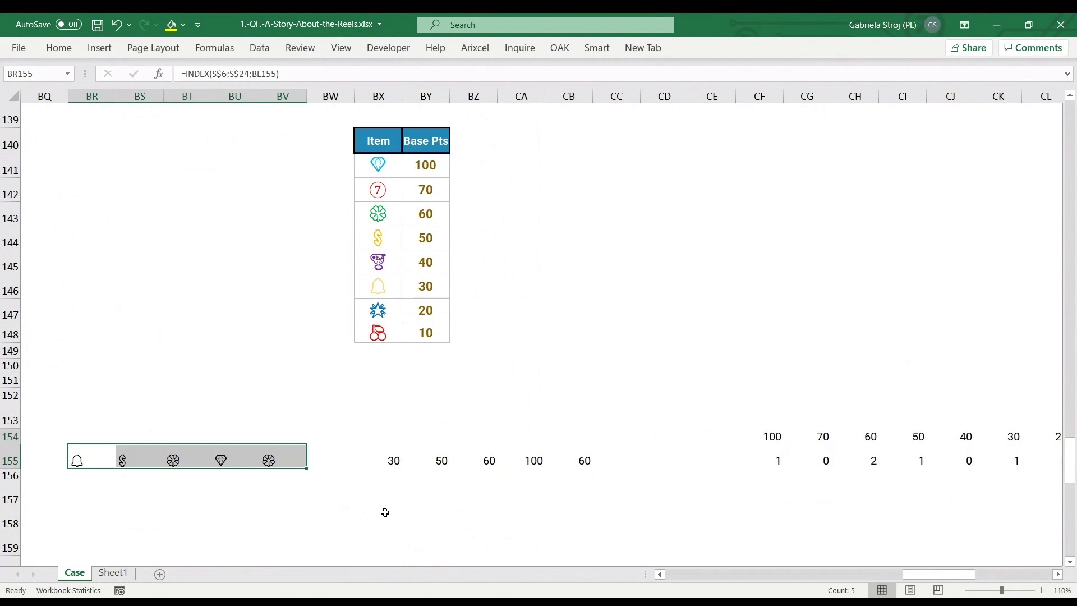
{"action": "key", "text": "ctrl+shift+Left"}
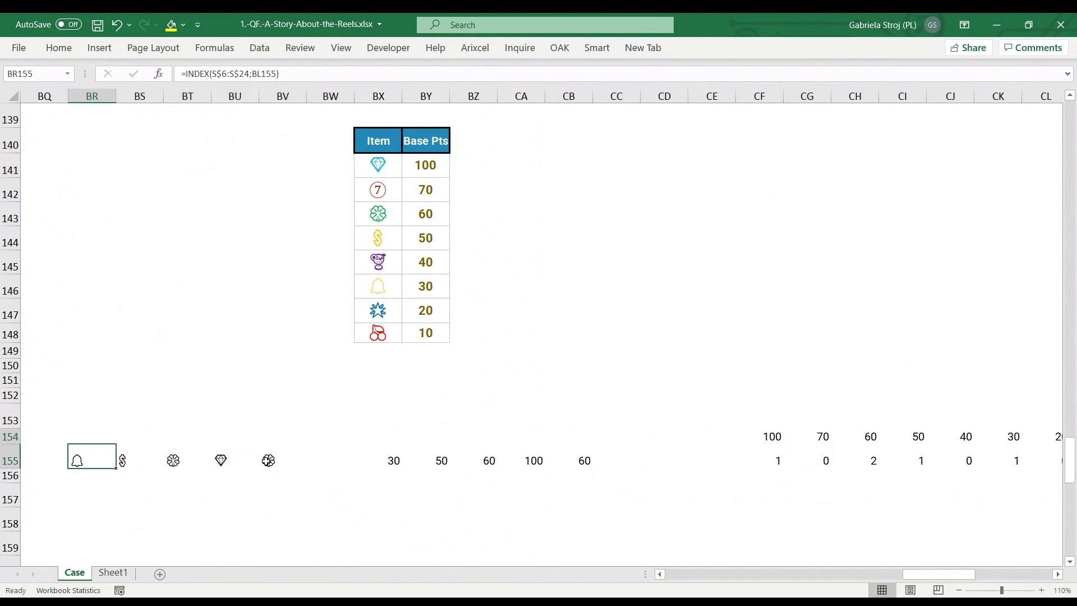
{"action": "key", "text": "ctrl+shift+Right"}
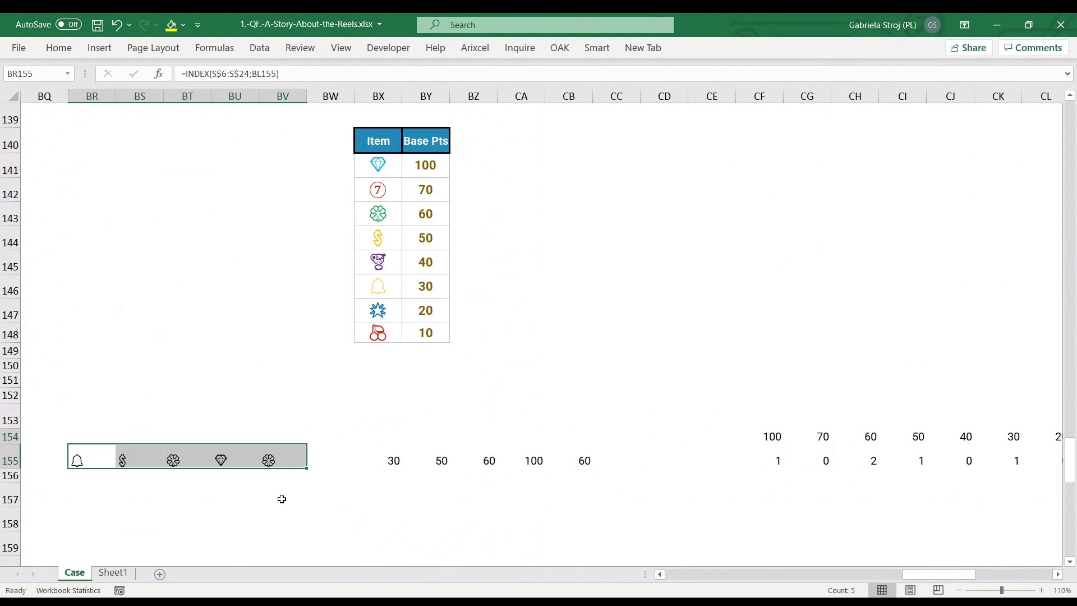
Give the reel symbol cells BR155:BV155 a light green fill.
{"action": "left_click", "coordinate": [187, 27]}
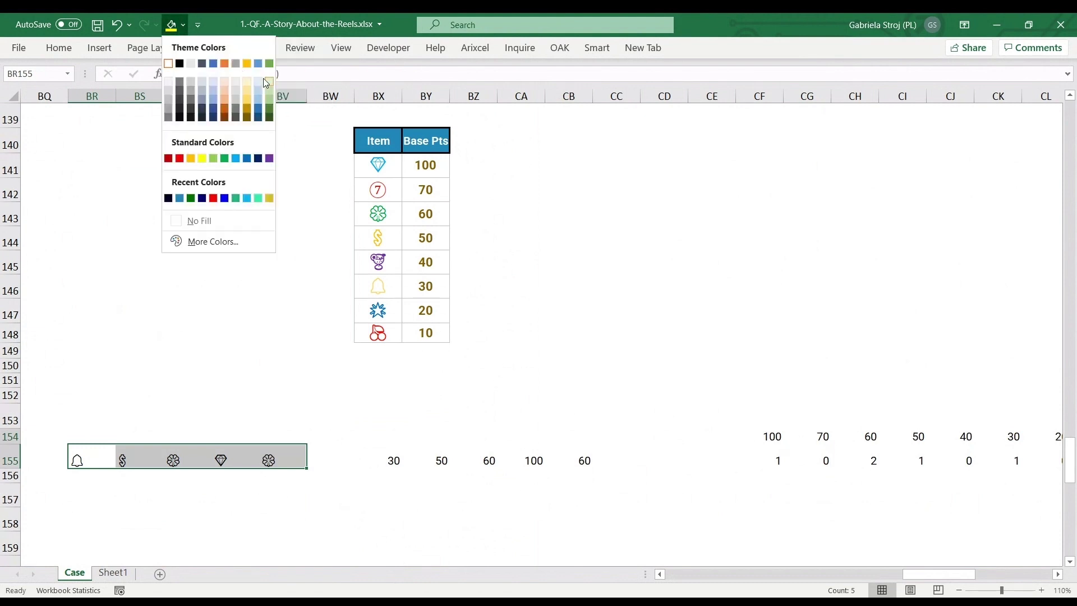
{"action": "left_click", "coordinate": [273, 84]}
{"action": "left_click", "coordinate": [289, 500]}
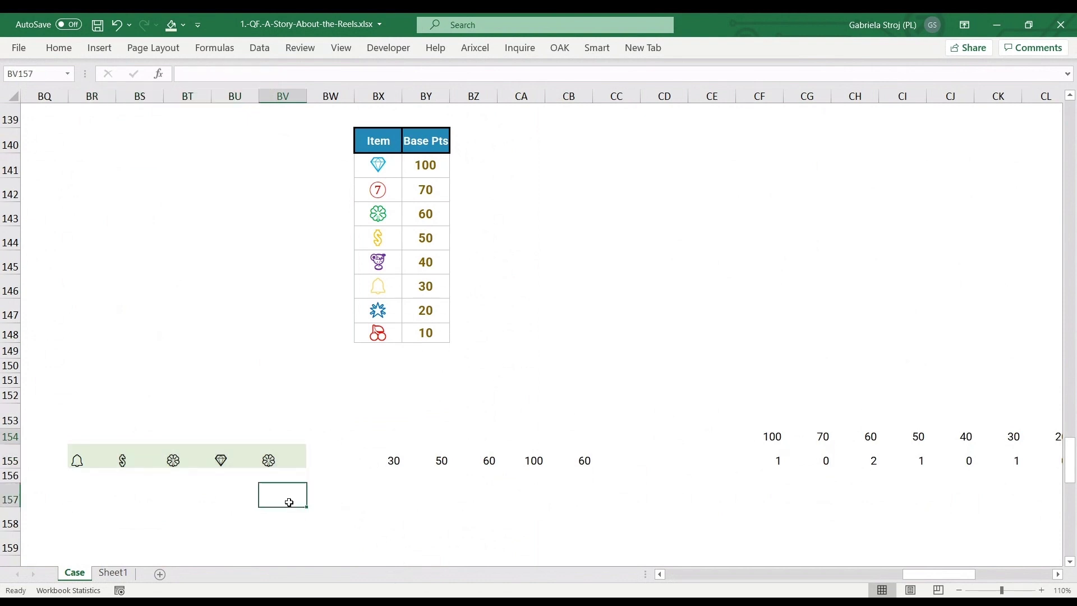
{"action": "left_click", "coordinate": [74, 479]}
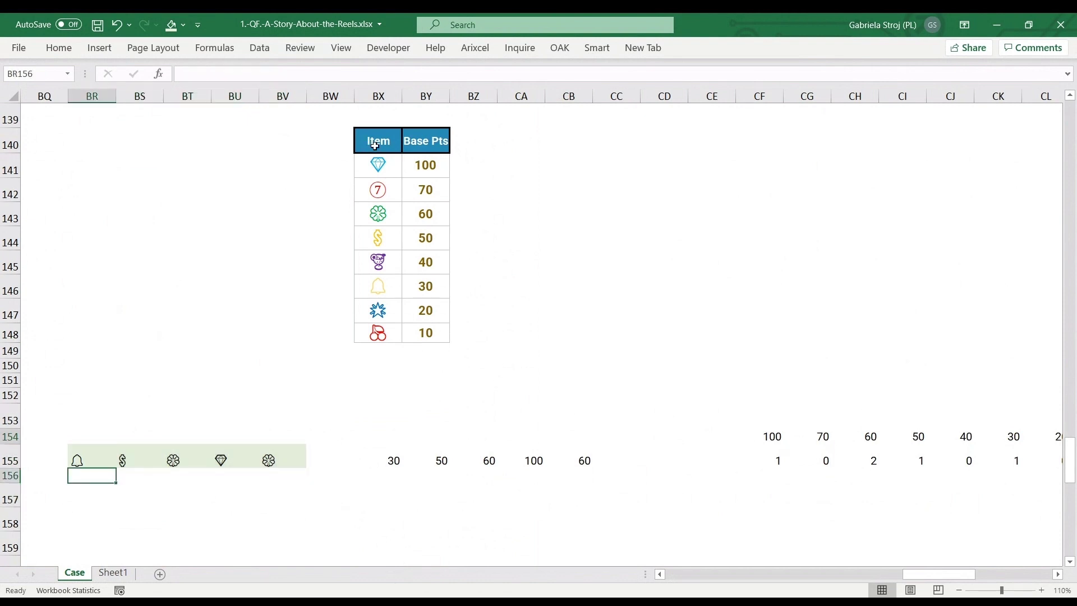
{"action": "key", "text": "Up"}
Trace the reel symbols to the Base Pts table, checking values 100, 70, 60, 30, 20.
{"action": "key", "text": "ctrl+bracketleft"}
{"action": "left_click", "coordinate": [417, 164]}
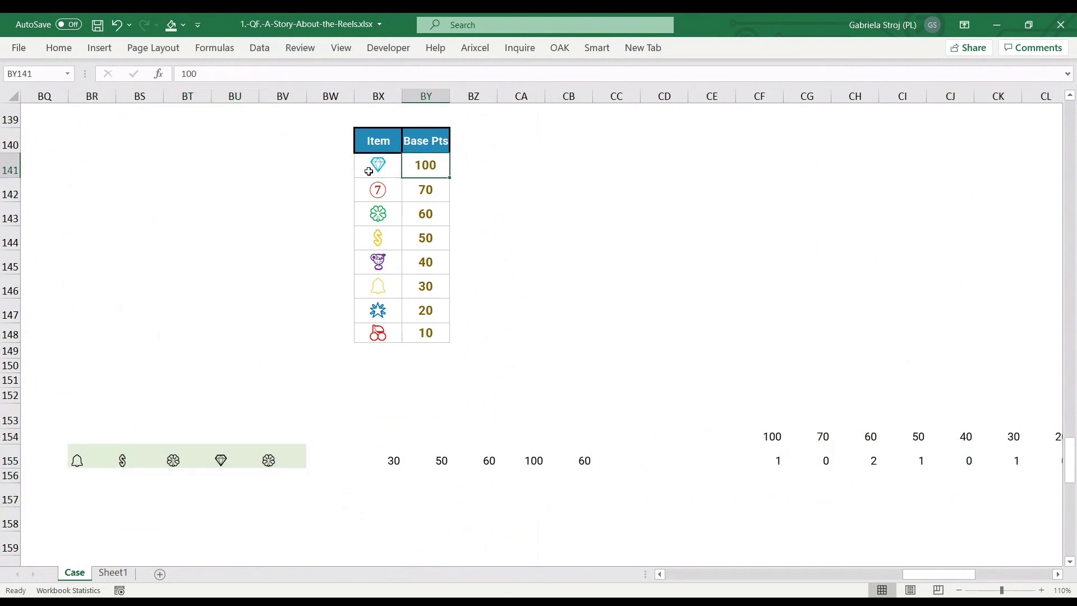
{"action": "left_click", "coordinate": [368, 196]}
{"action": "left_click", "coordinate": [446, 196]}
{"action": "left_click", "coordinate": [424, 220]}
{"action": "left_click", "coordinate": [418, 289]}
{"action": "left_click", "coordinate": [420, 307]}
{"action": "left_click_drag", "start_coordinate": [78, 460], "coordinate": [265, 460]}
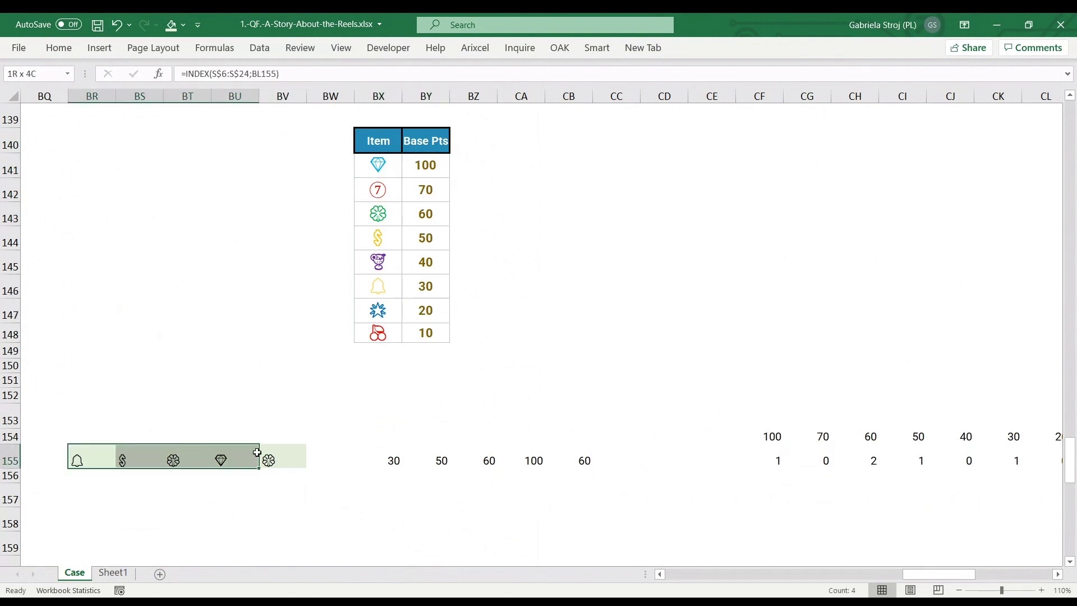
{"action": "key", "text": "ctrl+bracketright"}
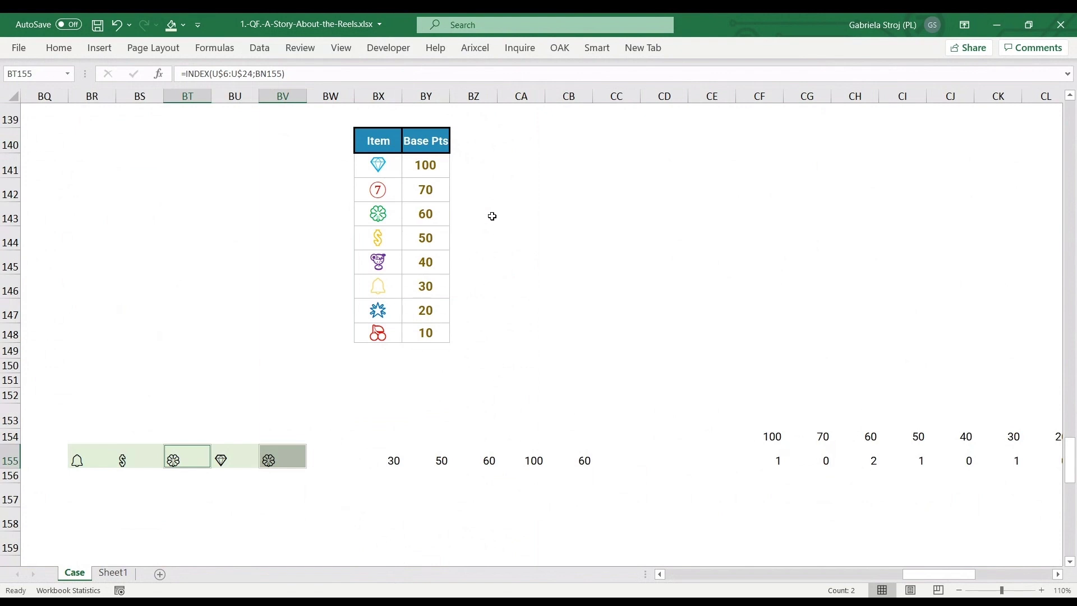
{"action": "left_click", "coordinate": [423, 214]}
{"action": "left_click", "coordinate": [427, 167], "text": "ctrl"}
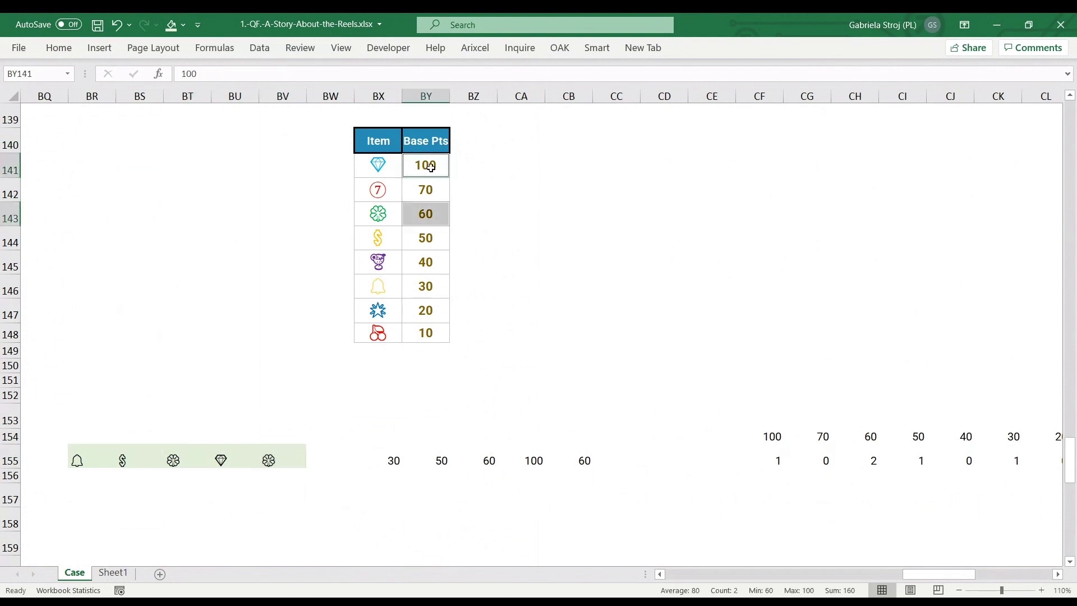
{"action": "left_click", "coordinate": [424, 235], "text": "ctrl"}
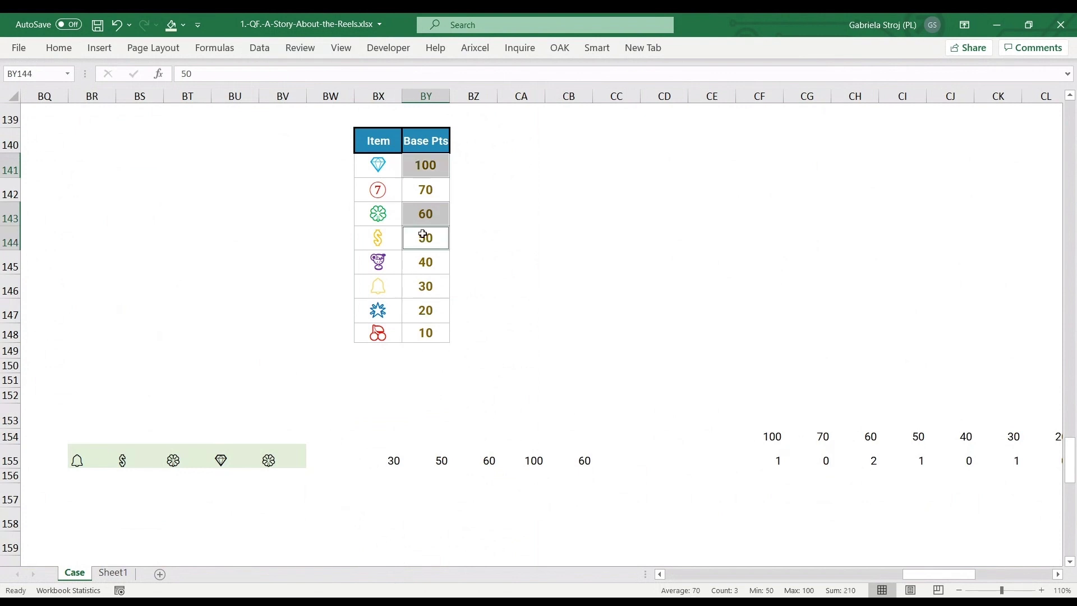
{"action": "left_click", "coordinate": [437, 284], "text": "ctrl"}
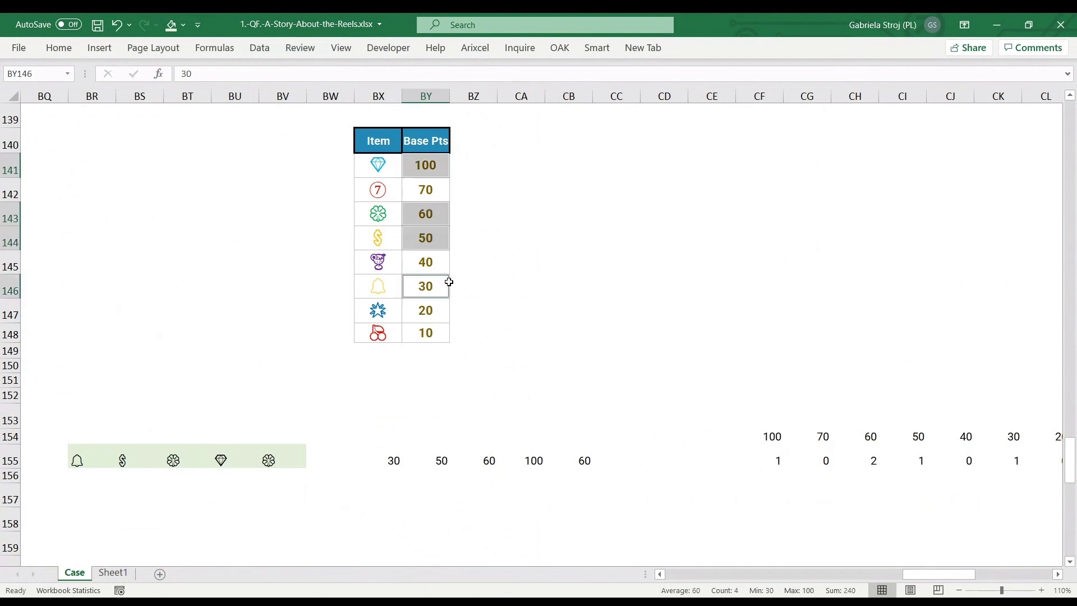
{"action": "left_click", "coordinate": [278, 463]}
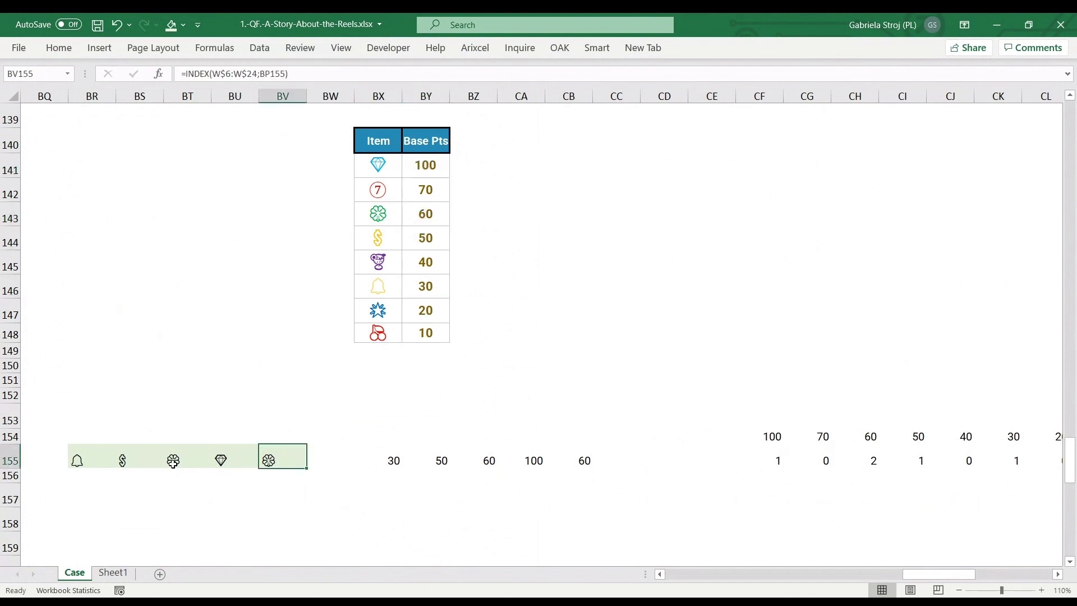
{"action": "left_click", "coordinate": [173, 461]}
{"action": "left_click", "coordinate": [280, 455]}
{"action": "left_click", "coordinate": [380, 457]}
{"action": "key", "text": "F2"}
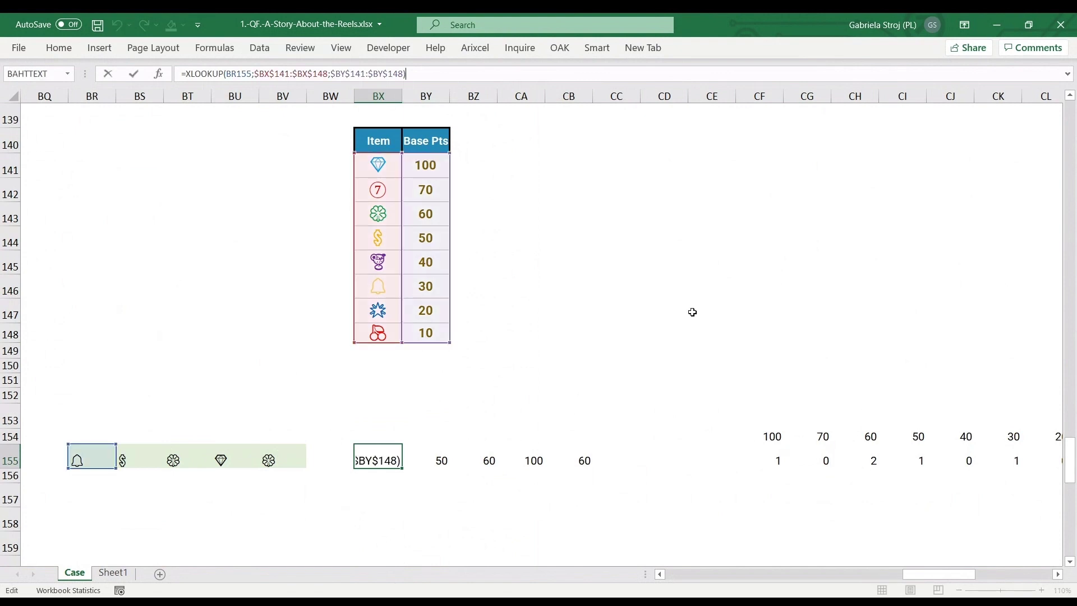
{"action": "key", "text": "Escape"}
{"action": "key", "text": "F2"}
{"action": "key", "text": "Escape"}
{"action": "key", "text": "Up"}
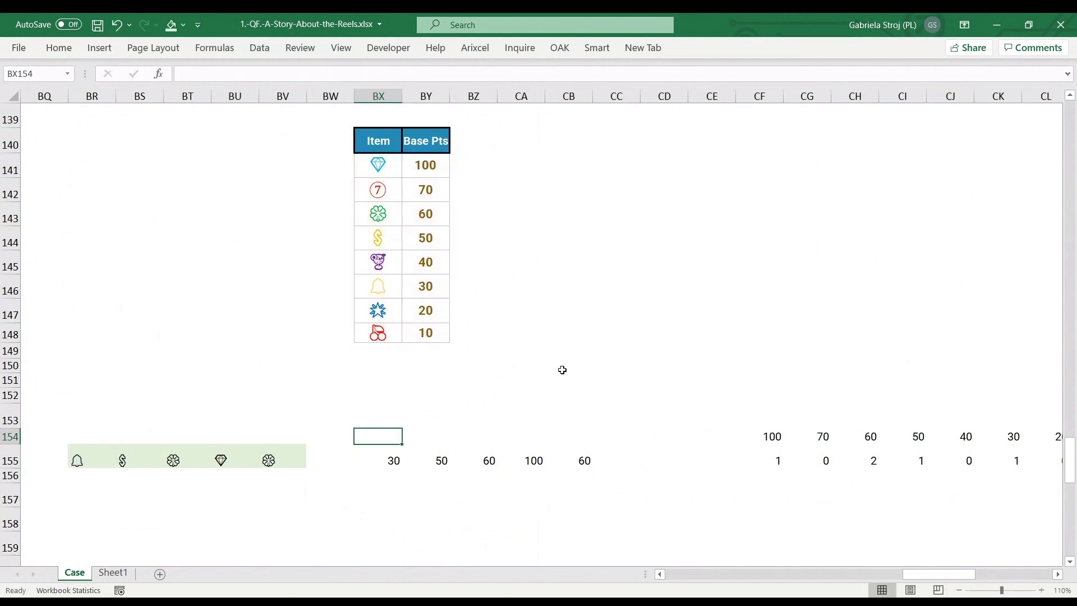
{"action": "type", "text": "=sum("}
{"action": "key", "text": "Down"}
{"action": "key", "text": "ctrl+shift+Right"}
{"action": "type", "text": ")"}
{"action": "key", "text": "Return"}
{"action": "key", "text": "Up"}
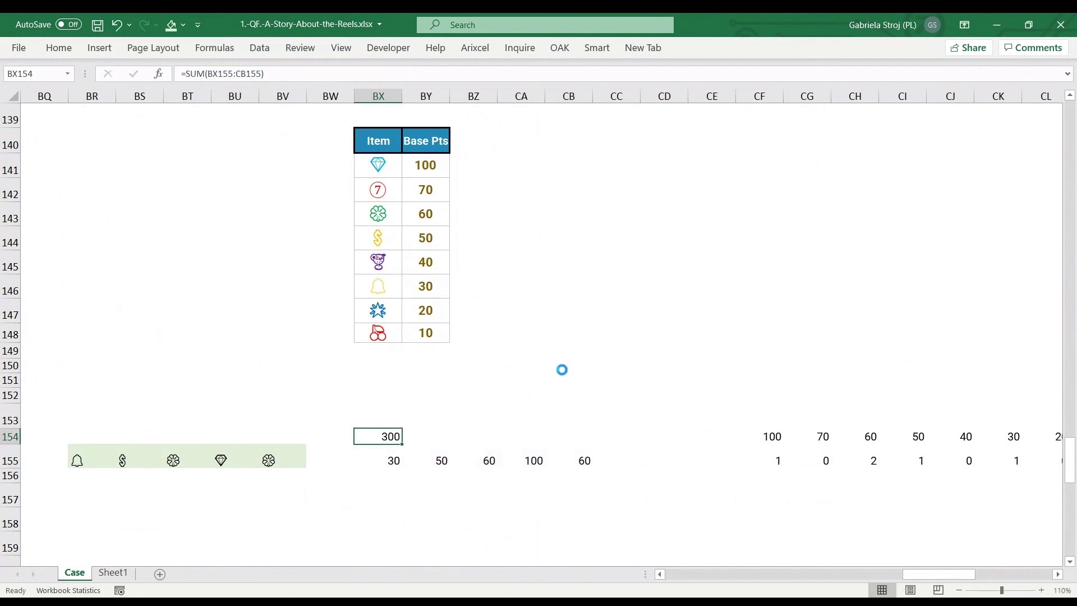
{"action": "type", "text": "="}
{"action": "key", "text": "Down"}
{"action": "key", "text": "Return"}
{"action": "key", "text": "Up"}
{"action": "key", "text": "ctrl+c"}
{"action": "key", "text": "Right"}
{"action": "key", "text": "ctrl+v"}
{"action": "key", "text": "Right"}
{"action": "type", "text": "="}
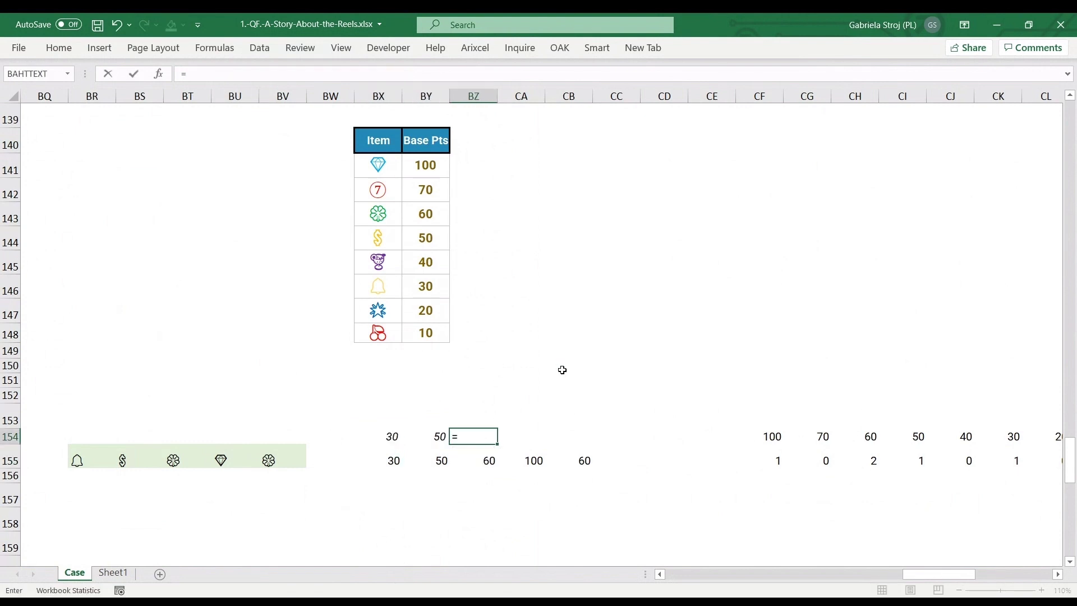
{"action": "key", "text": "Down"}
{"action": "type", "text": "*"}
{"action": "key", "text": "Down"}
{"action": "key", "text": "Right"}
{"action": "key", "text": "Right"}
{"action": "key", "text": "Up"}
{"action": "key", "text": "Return"}
{"action": "key", "text": "Up"}
{"action": "key", "text": "Left"}
{"action": "key", "text": "ctrl+c"}
{"action": "key", "text": "Right"}
{"action": "key", "text": "Right"}
{"action": "key", "text": "ctrl+v"}
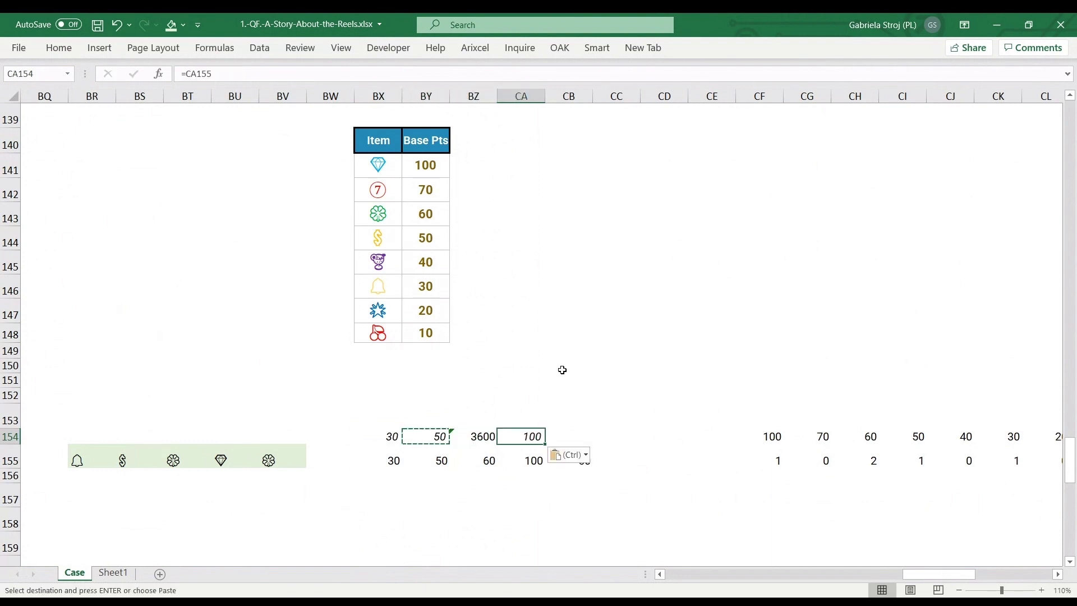
{"action": "key", "text": "shift+Left"}
{"action": "key", "text": "shift+Left"}
{"action": "key", "text": "shift+Left"}
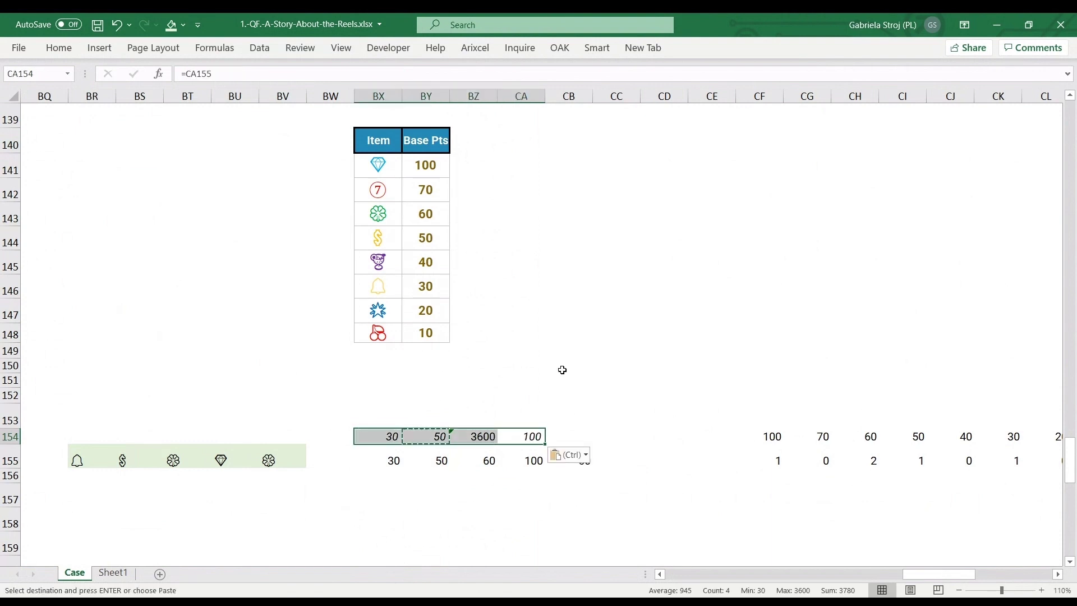
{"action": "key", "text": "shift+Right"}
{"action": "key", "text": "shift+Right"}
{"action": "key", "text": "shift+Right"}
{"action": "key", "text": "Escape"}
{"action": "key", "text": "Left"}
{"action": "key", "text": "Left"}
{"action": "key", "text": "Left"}
{"action": "key", "text": "shift+Right"}
{"action": "key", "text": "shift+Right"}
{"action": "key", "text": "shift+Right"}
{"action": "key", "text": "Delete"}
{"action": "key", "text": "Down"}
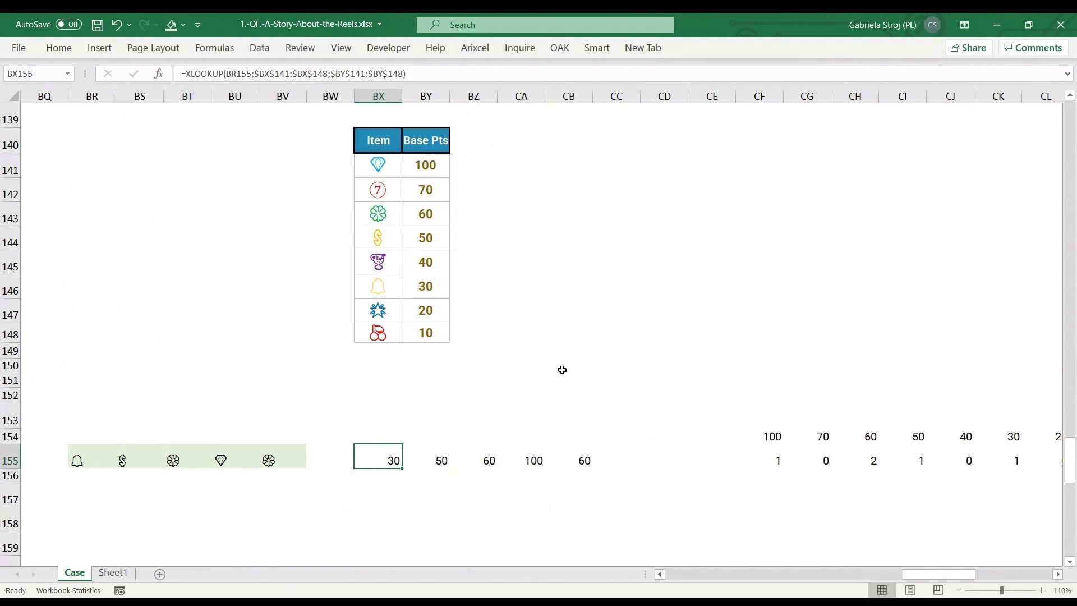
{"action": "key", "text": "ctrl+shift+Right"}
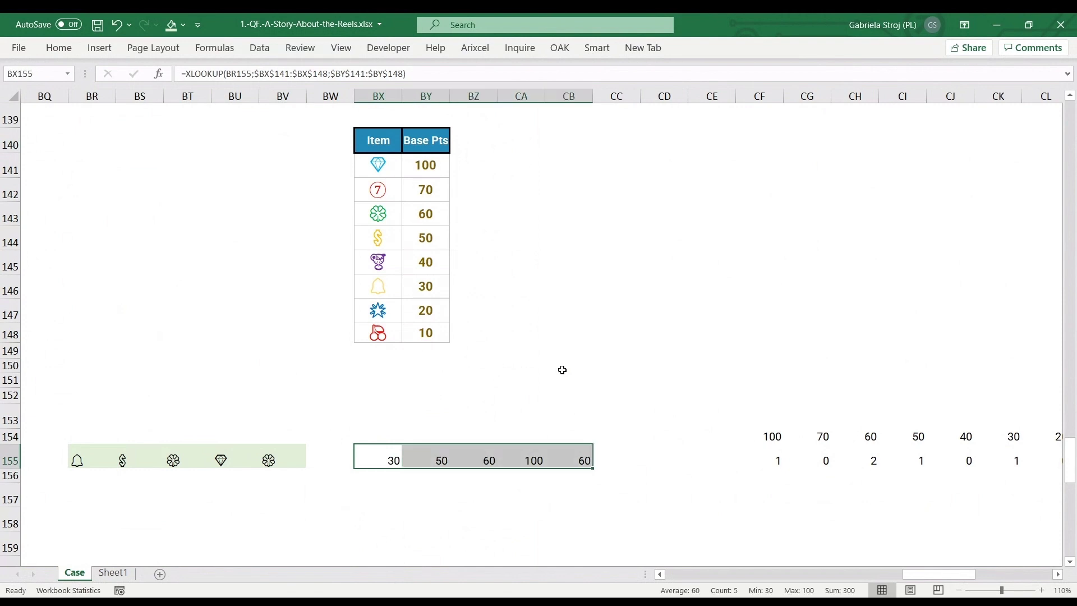
{"action": "key", "text": "Left"}
{"action": "key", "text": "Right"}
{"action": "key", "text": "Right"}
{"action": "key", "text": "Right"}
{"action": "key", "text": "Right"}
{"action": "key", "text": "Right"}
{"action": "key", "text": "ctrl+Right"}
{"action": "key", "text": "ctrl+Right"}
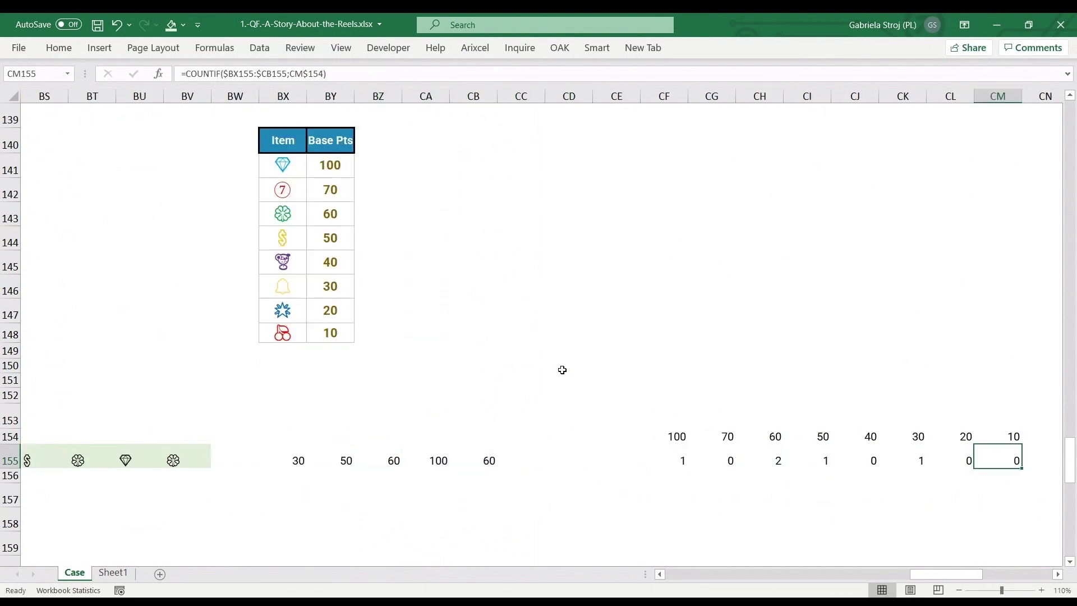
{"action": "key", "text": "Left"}
{"action": "key", "text": "Left"}
{"action": "key", "text": "Left"}
{"action": "key", "text": "Left"}
{"action": "key", "text": "Left"}
{"action": "key", "text": "Left"}
{"action": "key", "text": "Left"}
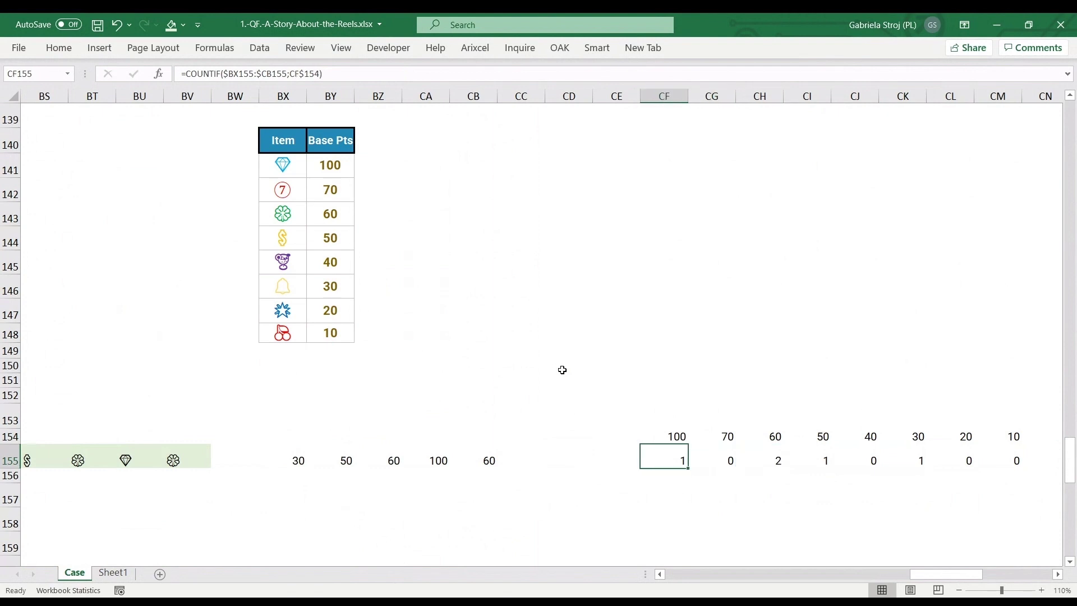
{"action": "key", "text": "ctrl+Right"}
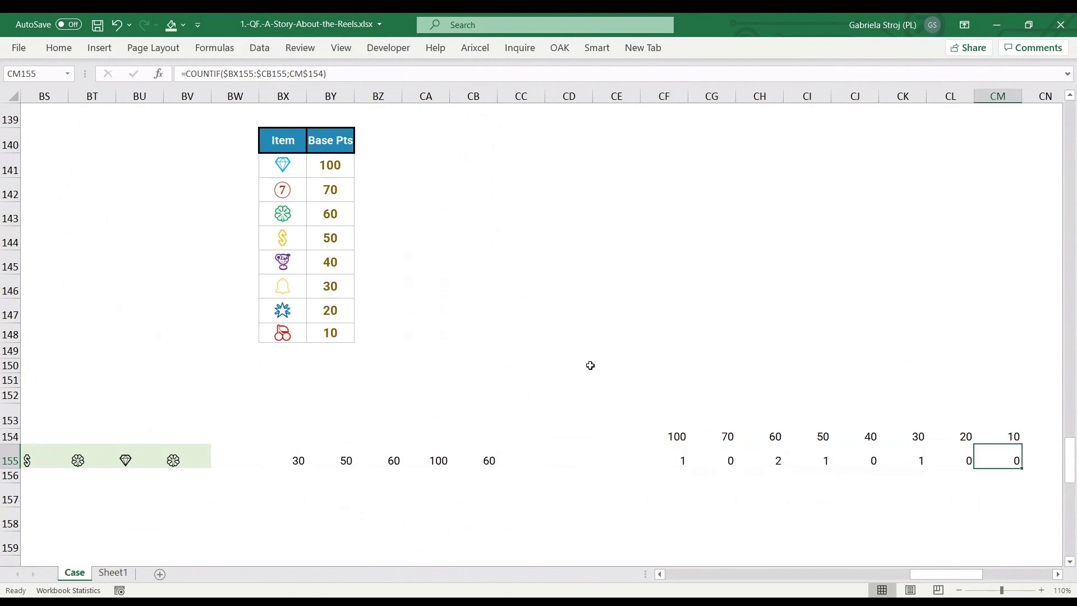
{"action": "scroll", "coordinate": [776, 331], "scroll_direction": "right", "scroll_amount": 3}
{"action": "scroll", "coordinate": [776, 331], "scroll_direction": "right", "scroll_amount": 4}
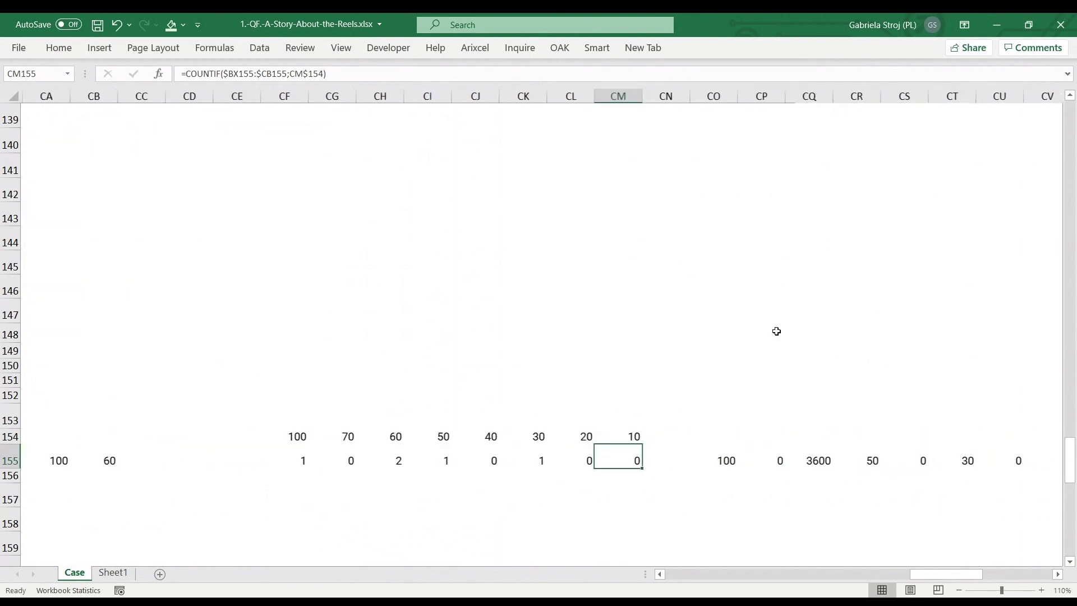
{"action": "left_click", "coordinate": [621, 449]}
{"action": "key", "text": "ctrl+shift+Right"}
{"action": "scroll", "coordinate": [420, 344], "scroll_direction": "left", "scroll_amount": 4}
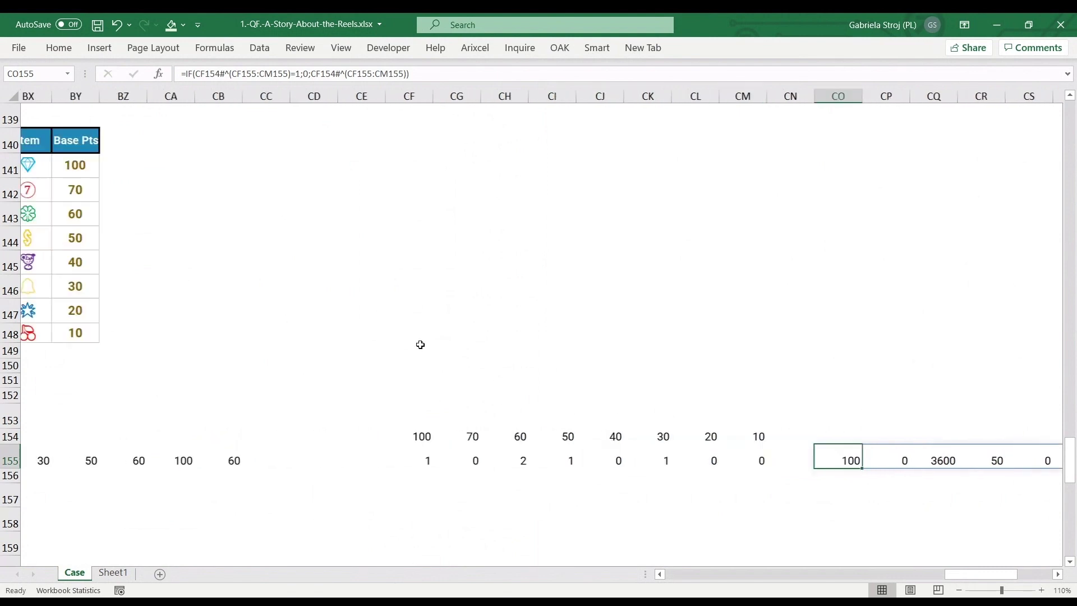
{"action": "scroll", "coordinate": [421, 344], "scroll_direction": "left", "scroll_amount": 1}
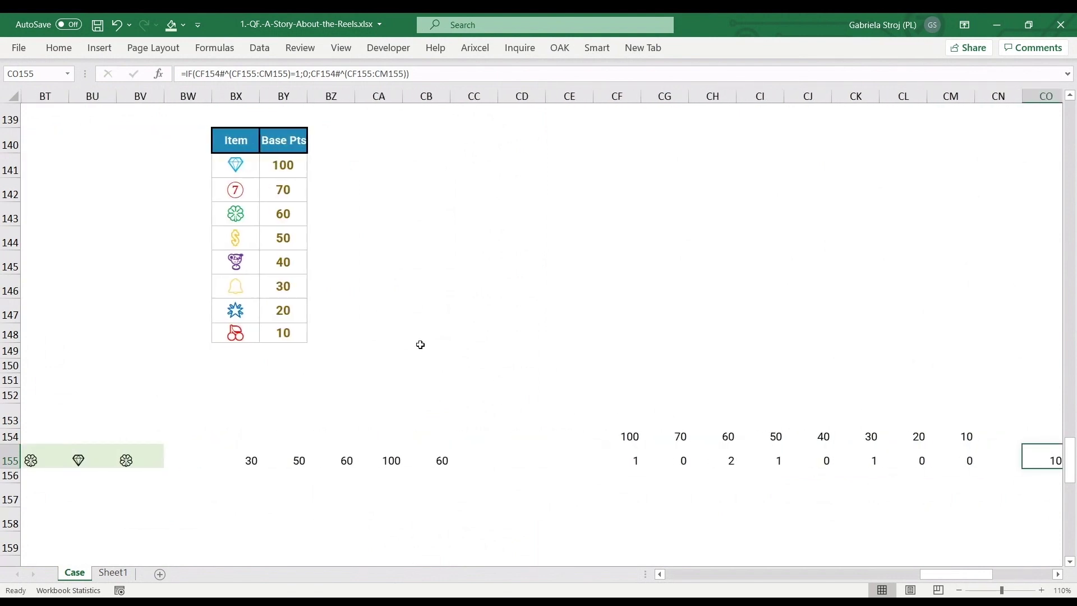
{"action": "left_click", "coordinate": [633, 464]}
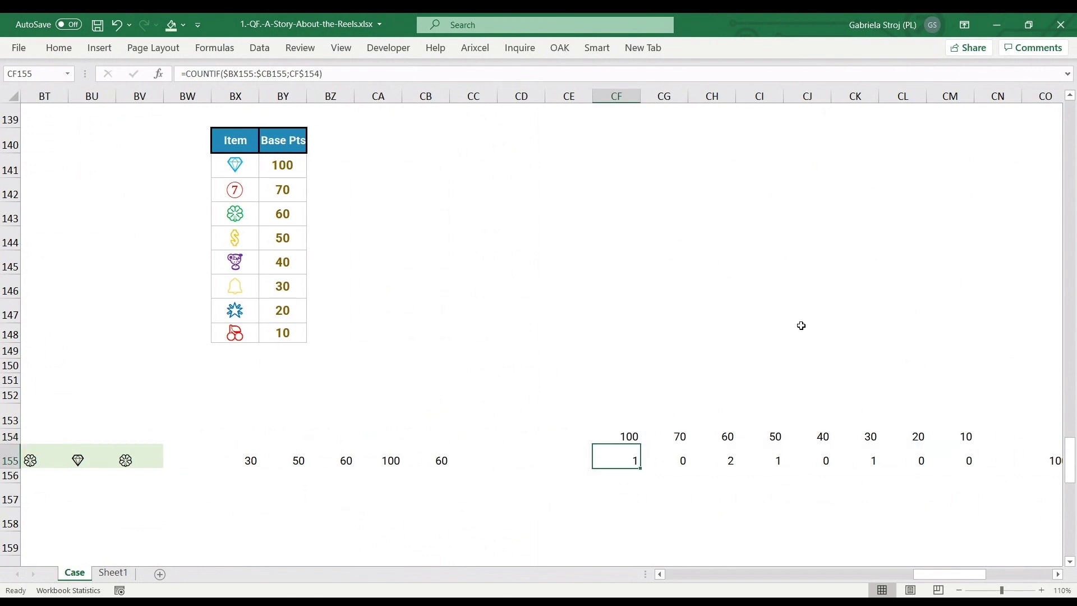
{"action": "key", "text": "Right"}
{"action": "key", "text": "Right"}
{"action": "key", "text": "Right"}
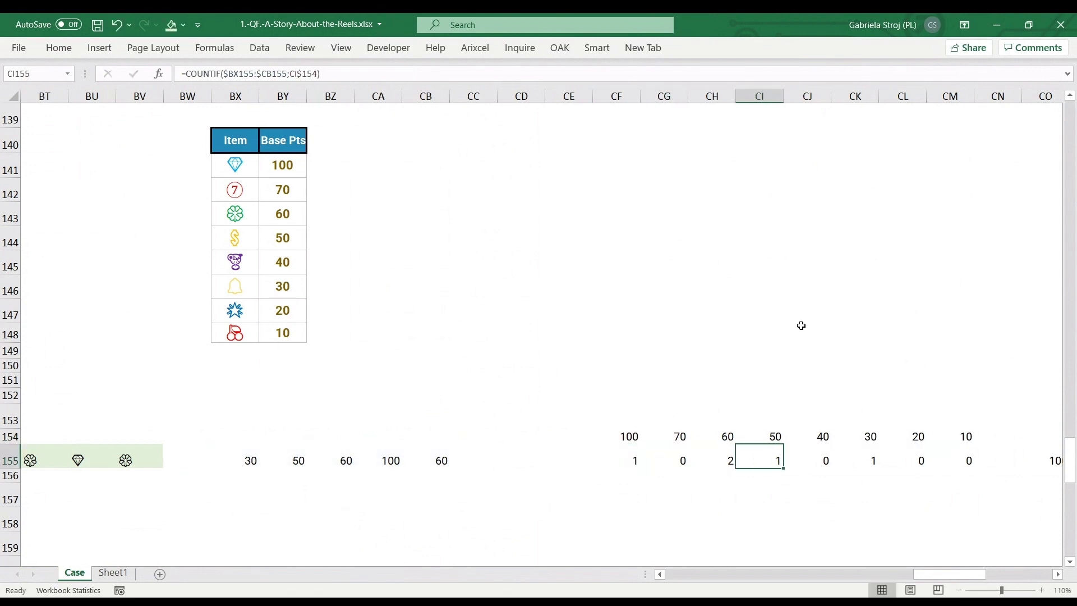
{"action": "key", "text": "F2"}
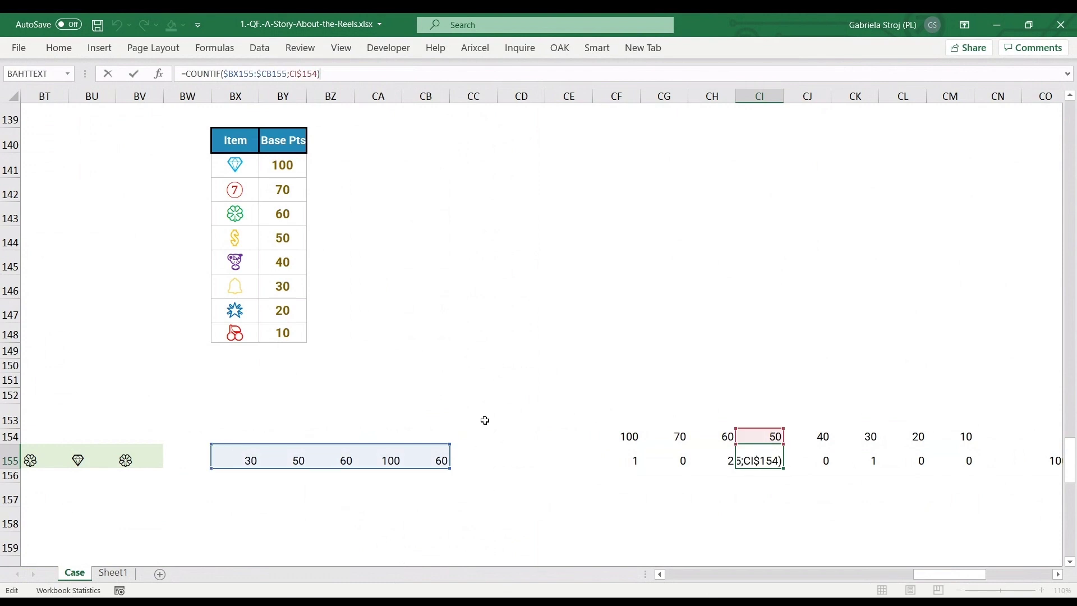
{"action": "key", "text": "Escape"}
{"action": "key", "text": "Left"}
{"action": "key", "text": "Left"}
{"action": "key", "text": "Left"}
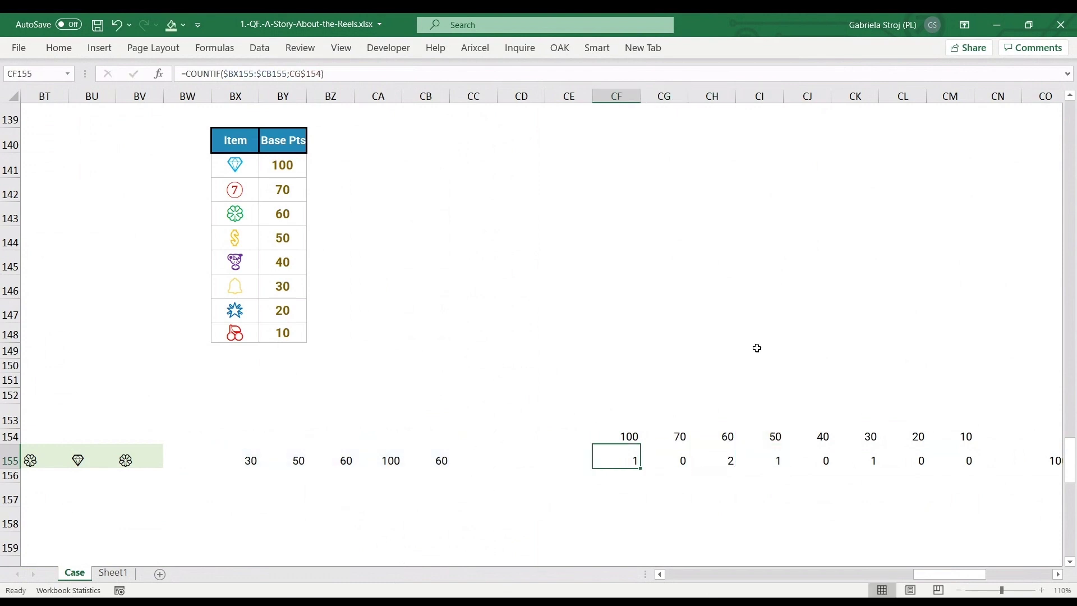
{"action": "key", "text": "F2"}
{"action": "key", "text": "Escape"}
{"action": "key", "text": "Right"}
{"action": "key", "text": "Right"}
{"action": "key", "text": "F2"}
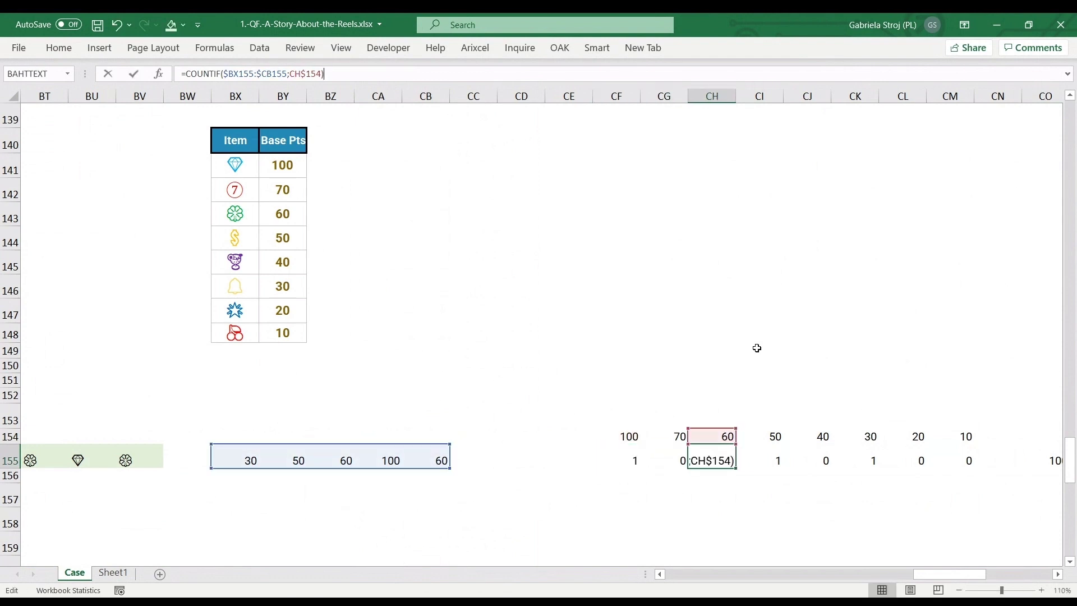
{"action": "key", "text": "Escape"}
{"action": "key", "text": "Right"}
{"action": "key", "text": "F2"}
{"action": "key", "text": "Escape"}
{"action": "key", "text": "Right"}
{"action": "key", "text": "Right"}
{"action": "key", "text": "F2"}
{"action": "key", "text": "Escape"}
{"action": "key", "text": "F2"}
{"action": "key", "text": "Escape"}
{"action": "key", "text": "Left"}
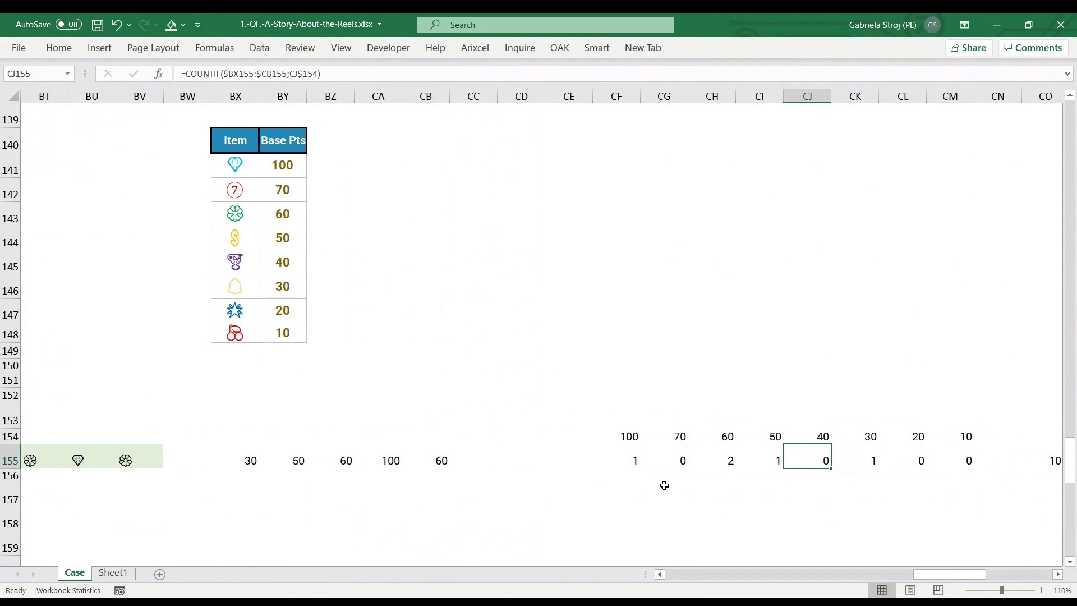
{"action": "key", "text": "Left"}
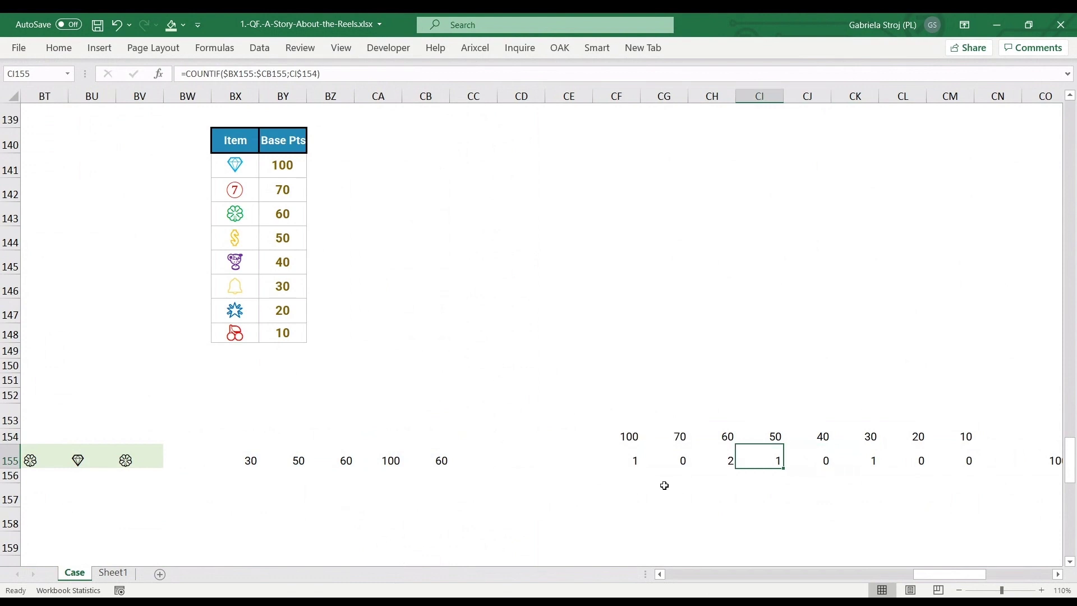
{"action": "key", "text": "Up"}
{"action": "key", "text": "Left"}
{"action": "key", "text": "Left"}
{"action": "key", "text": "Left"}
{"action": "key", "text": "ctrl+shift+Right"}
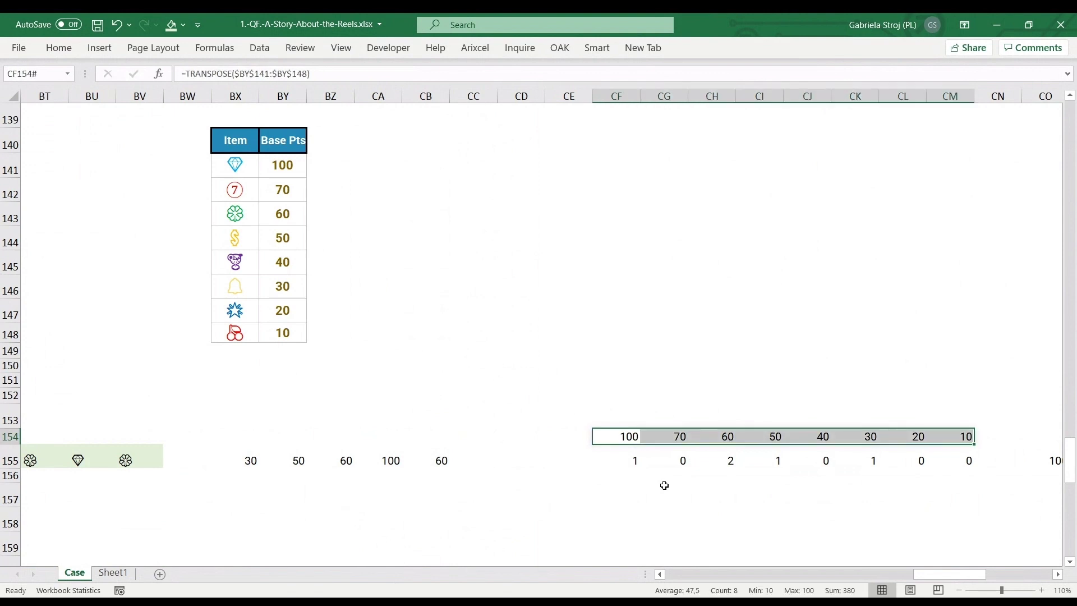
{"action": "left_click_drag", "start_coordinate": [630, 460], "coordinate": [960, 460]}
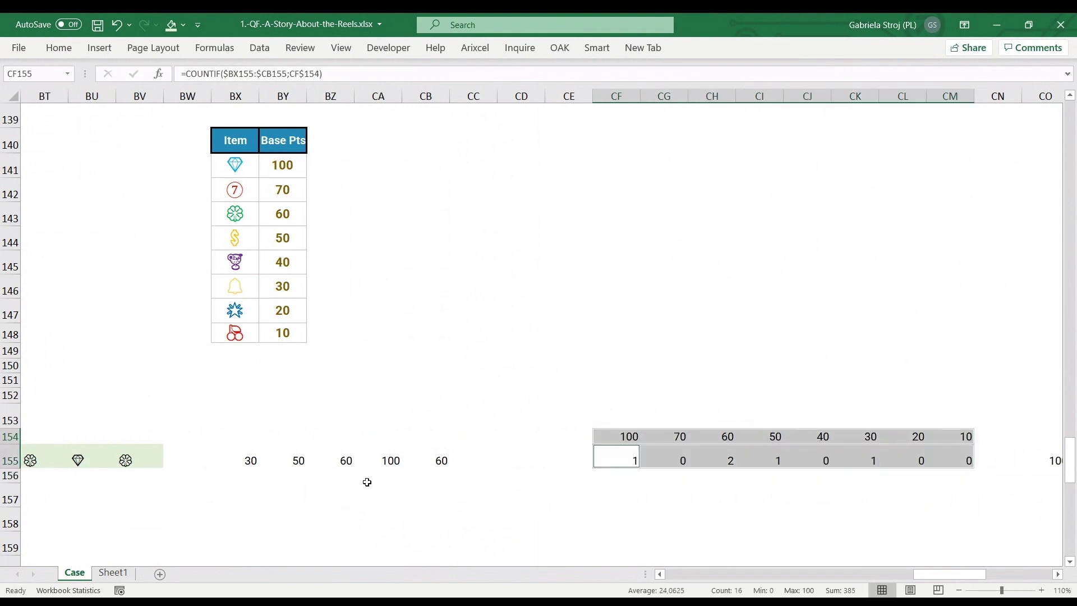
Enter the formula =CF154^CF155 in CF156 to raise the 100 points value to its count.
{"action": "left_click", "coordinate": [628, 476]}
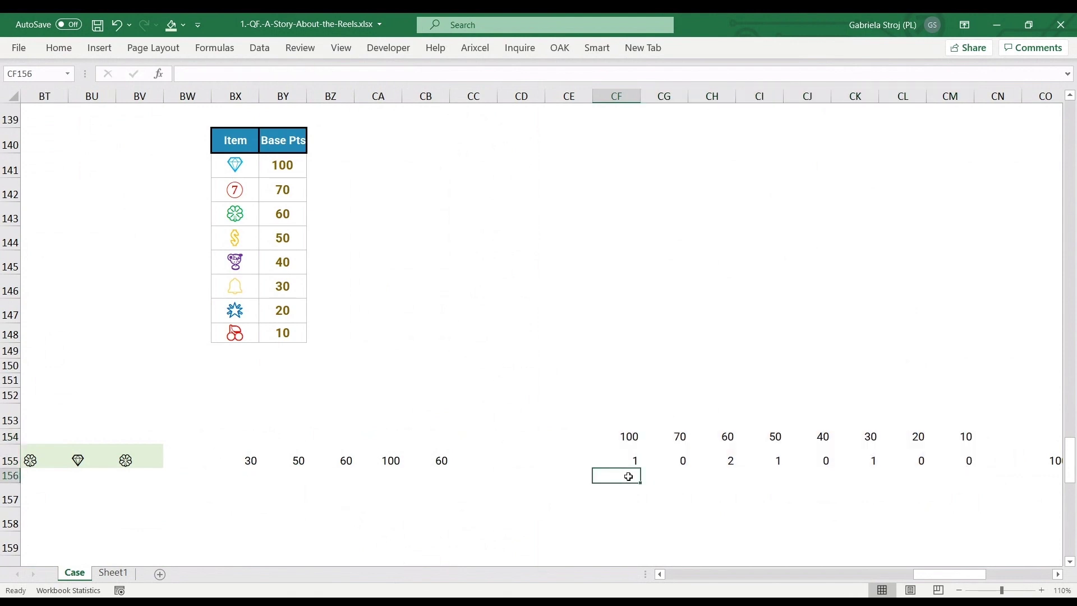
{"action": "type", "text": "="}
{"action": "key", "text": "Up"}
{"action": "key", "text": "Up"}
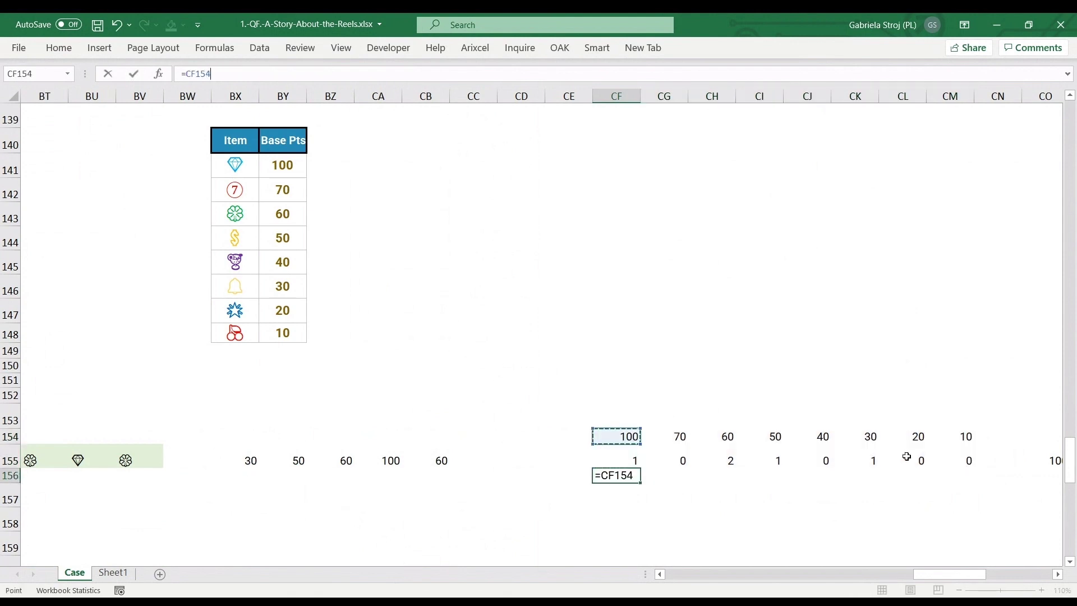
{"action": "type", "text": "*"}
{"action": "key", "text": "Up"}
{"action": "key", "text": "ctrl+Return"}
Copy the CF156 formula across row 156 through CM156.
{"action": "key", "text": "ctrl+c"}
{"action": "key", "text": "Up"}
{"action": "key", "text": "ctrl+Right"}
{"action": "key", "text": "Down"}
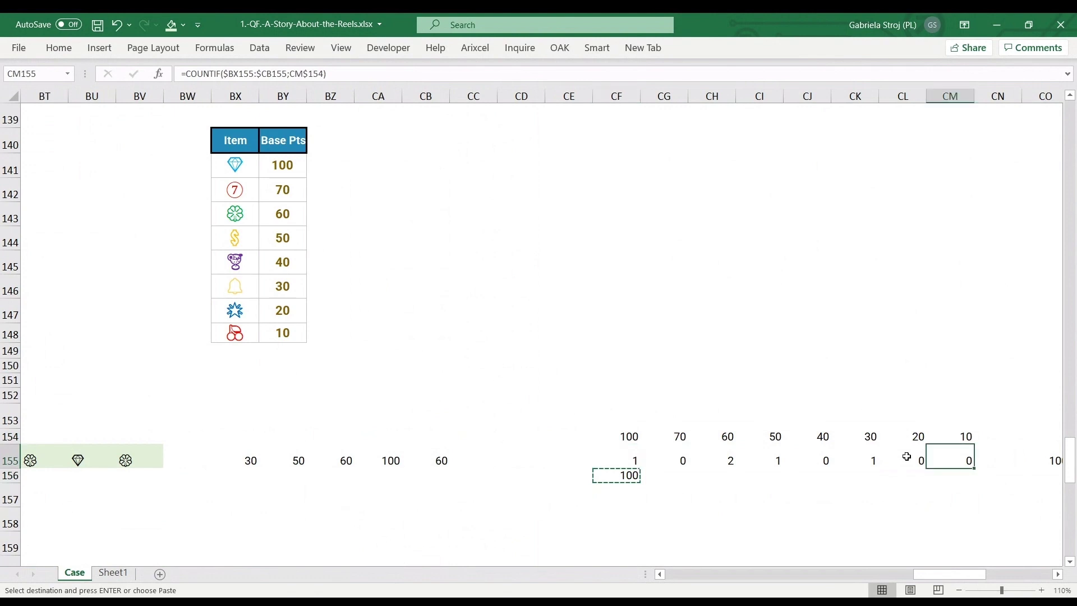
{"action": "key", "text": "ctrl+shift+Left"}
{"action": "key", "text": "ctrl+v"}
{"action": "key", "text": "ctrl+Left"}
Inspect the CG156 power formula several times in edit mode, leaving it unchanged.
{"action": "key", "text": "Right"}
{"action": "key", "text": "F2"}
{"action": "key", "text": "Escape"}
{"action": "key", "text": "F2"}
{"action": "key", "text": "Escape"}
{"action": "key", "text": "Right"}
{"action": "key", "text": "Left"}
{"action": "key", "text": "F2"}
{"action": "key", "text": "Escape"}
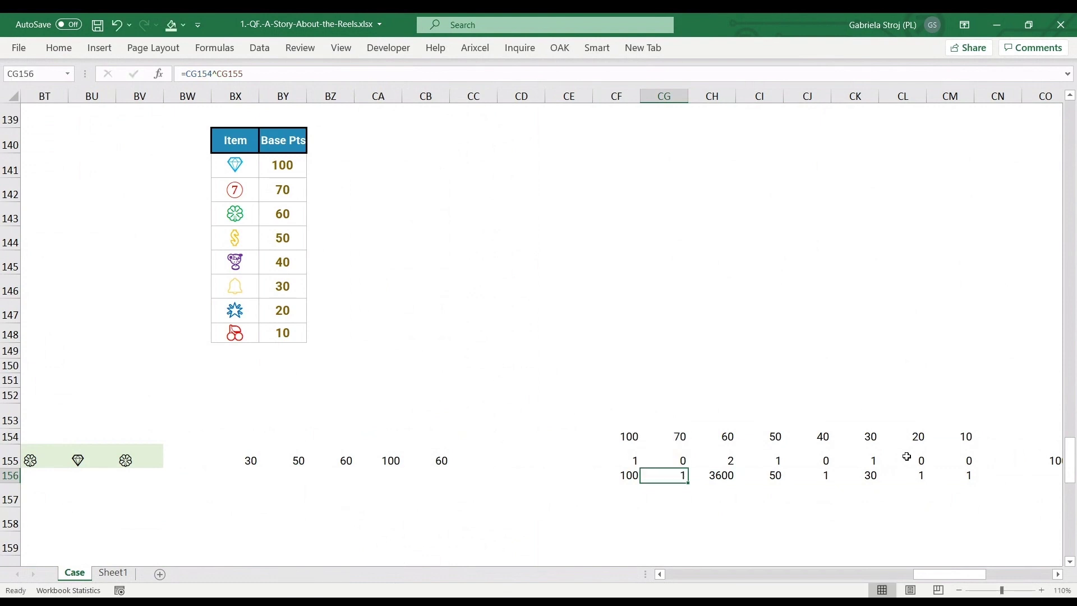
Check the COUNTIF references behind the CG155 count, then recheck the CG156 formula.
{"action": "key", "text": "Left"}
{"action": "key", "text": "Right"}
{"action": "key", "text": "F2"}
{"action": "key", "text": "Escape"}
{"action": "key", "text": "Up"}
{"action": "key", "text": "F2"}
{"action": "key", "text": "Return"}
{"action": "key", "text": "F2"}
{"action": "key", "text": "Escape"}
Verify the CH156 formula giving 3600 against the COUNTIF count in CH155.
{"action": "key", "text": "Right"}
{"action": "key", "text": "Right"}
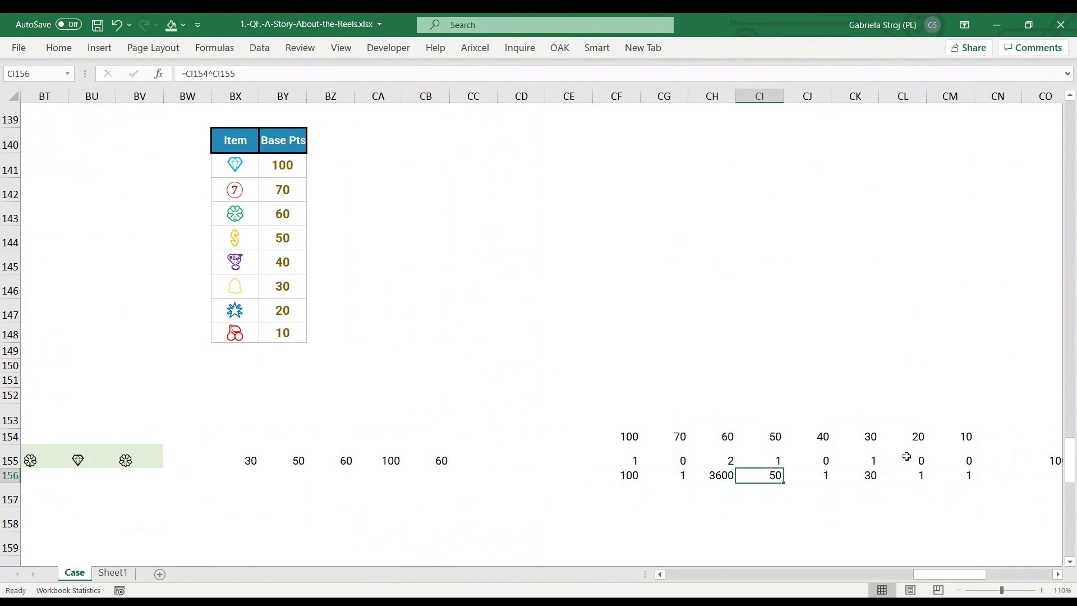
{"action": "key", "text": "Left"}
{"action": "key", "text": "F2"}
{"action": "key", "text": "Escape"}
{"action": "key", "text": "Up"}
{"action": "key", "text": "F2"}
{"action": "key", "text": "Escape"}
{"action": "key", "text": "Down"}
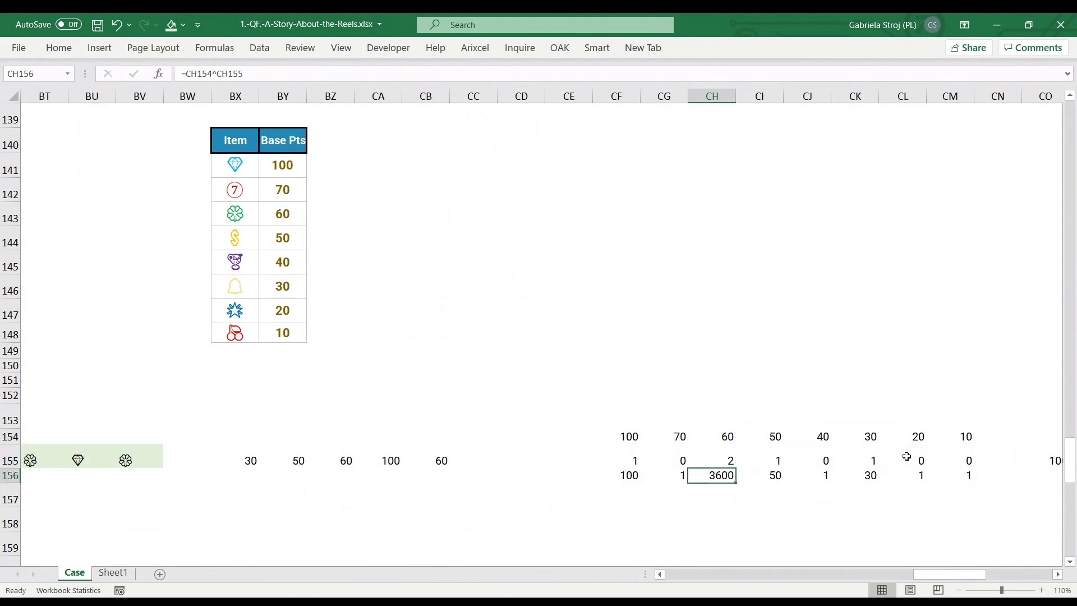
{"action": "key", "text": "Right"}
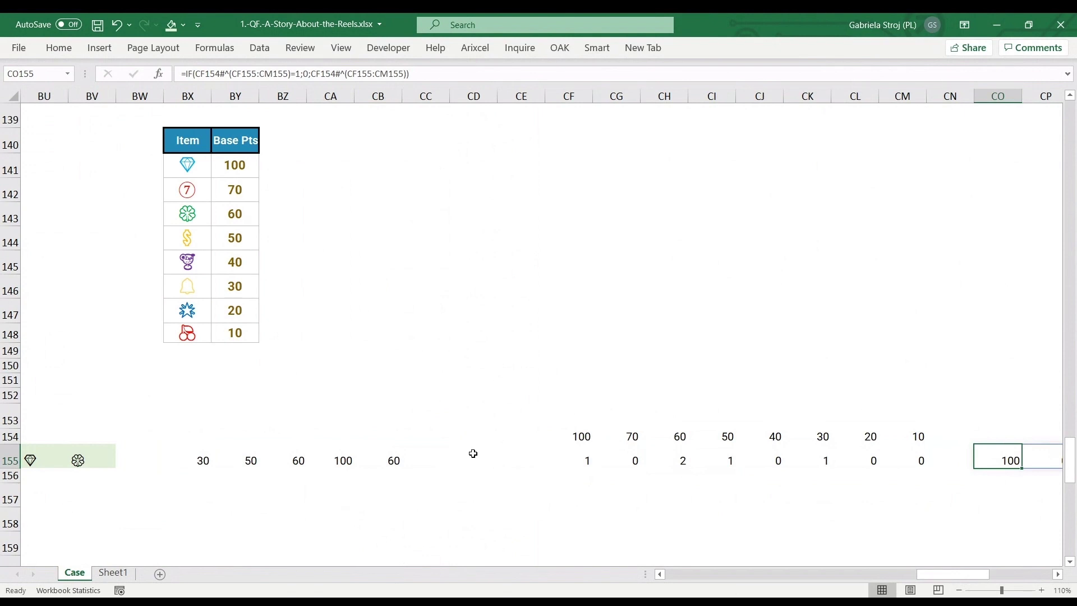
{"action": "key", "text": "F2"}
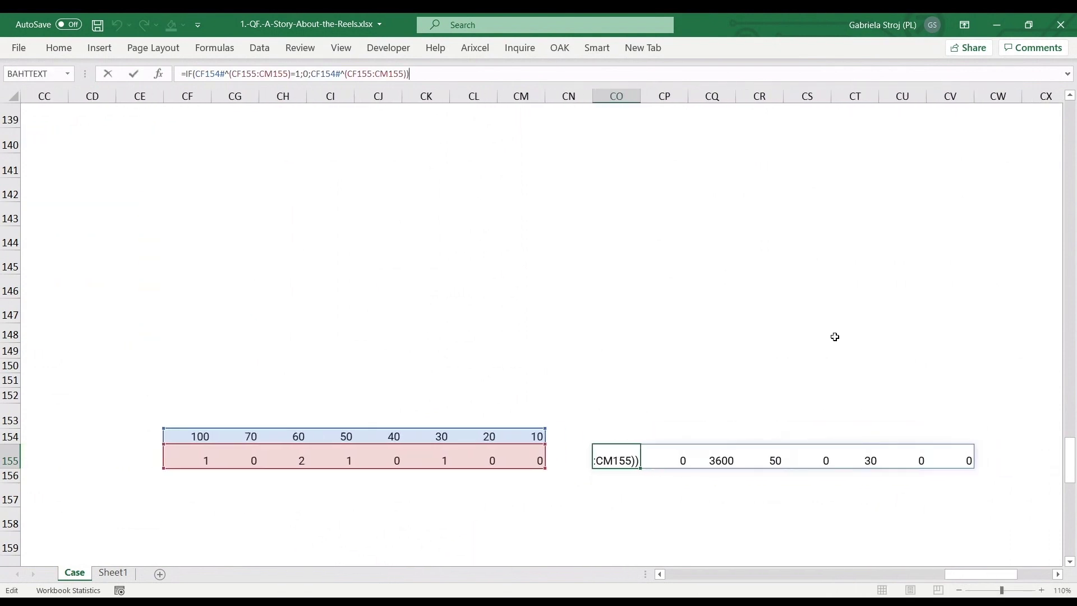
{"action": "key", "text": "Escape"}
{"action": "key", "text": "F2"}
{"action": "key", "text": "Escape"}
{"action": "key", "text": "Right"}
{"action": "key", "text": "Right"}
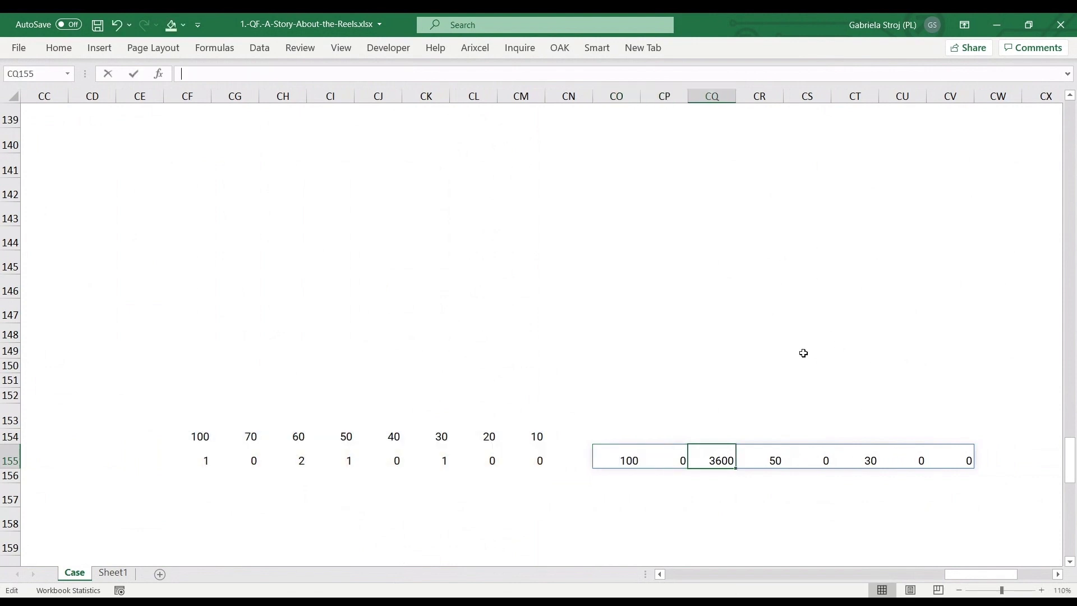
{"action": "key", "text": "Left"}
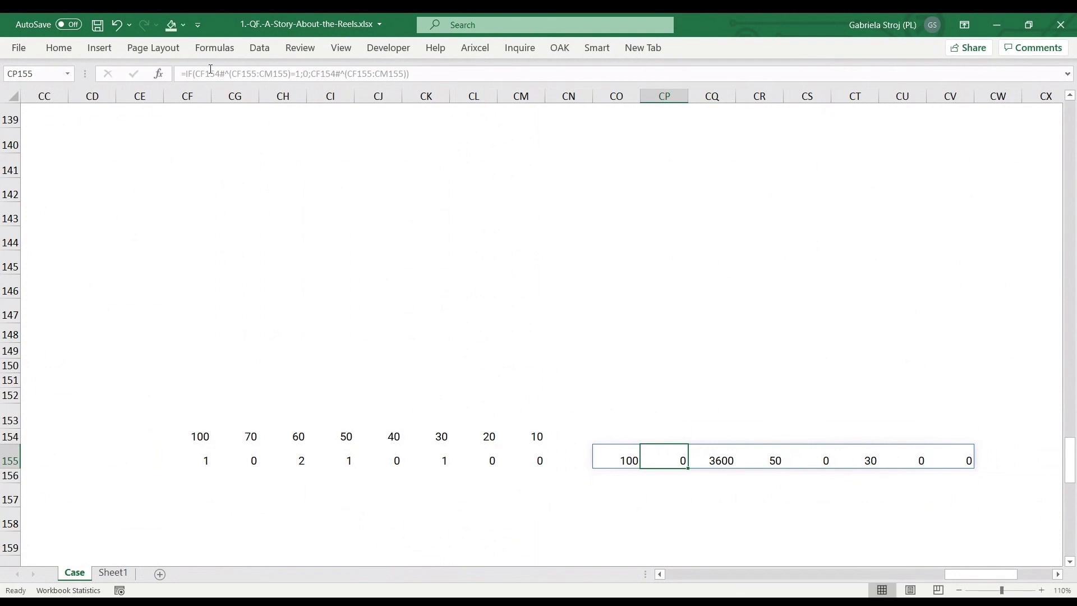
{"action": "key", "text": "Right"}
{"action": "key", "text": "Right"}
{"action": "key", "text": "Right"}
{"action": "type", "text": "x"}
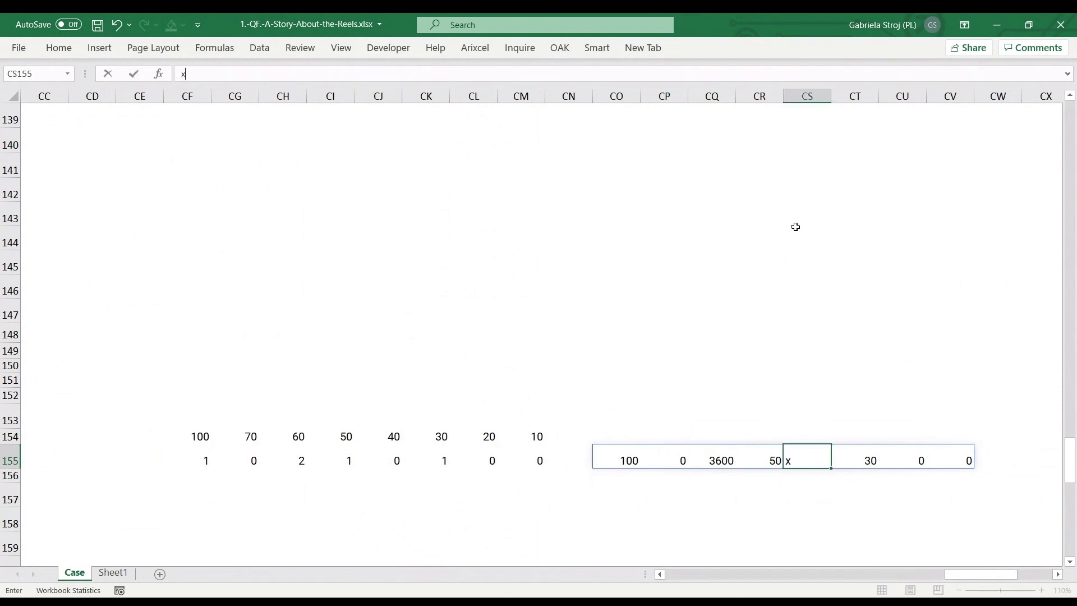
{"action": "key", "text": "Return"}
{"action": "key", "text": "Up"}
{"action": "key", "text": "Left"}
{"action": "key", "text": "Left"}
{"action": "key", "text": "Left"}
{"action": "key", "text": "Left"}
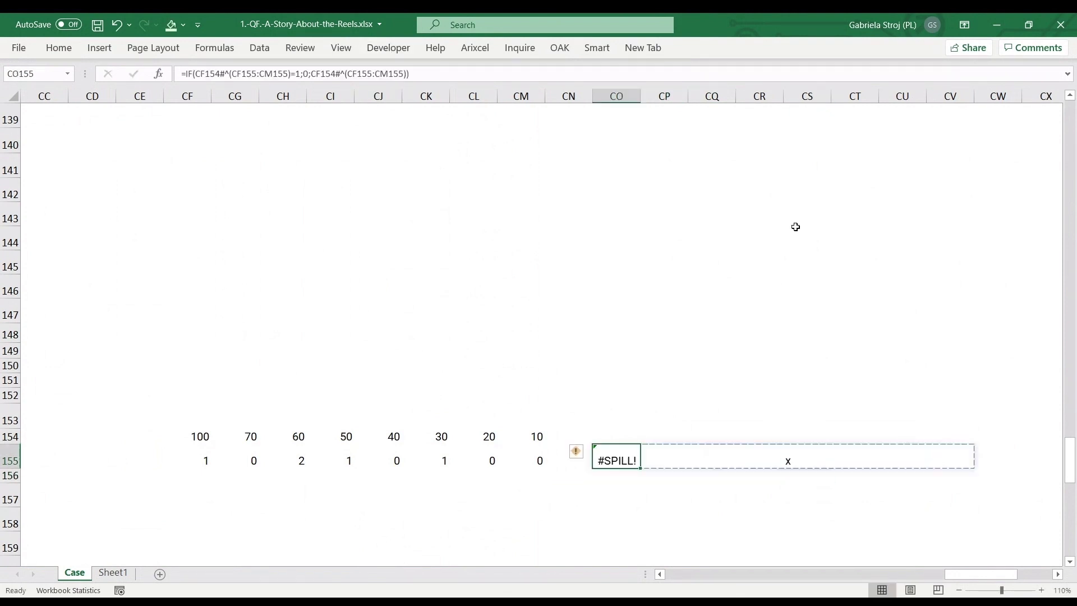
{"action": "key", "text": "F2"}
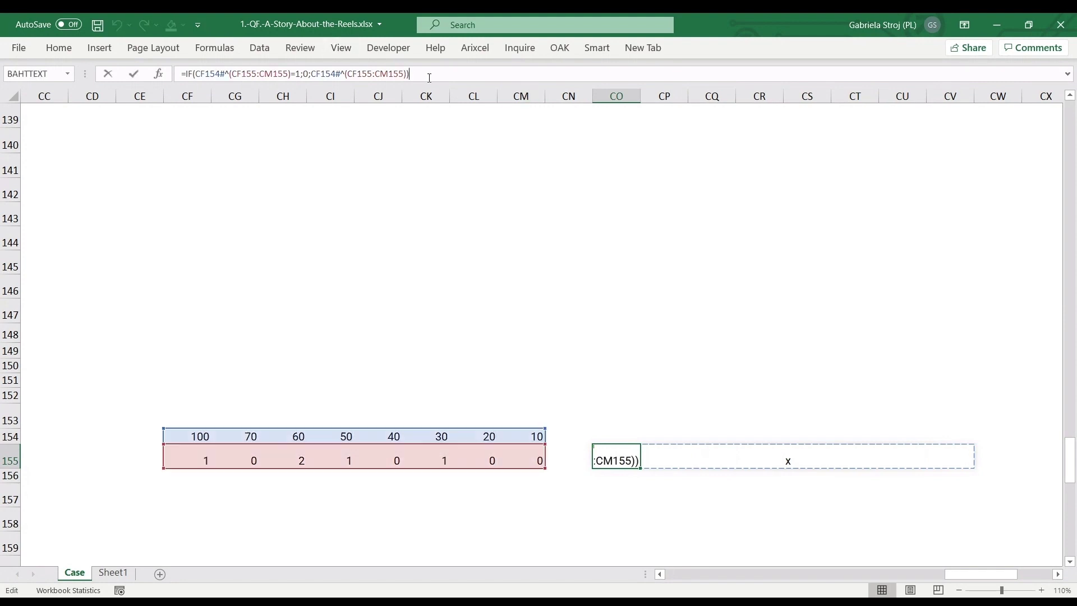
{"action": "key", "text": "Escape"}
{"action": "key", "text": "Right"}
{"action": "key", "text": "Right"}
{"action": "key", "text": "Right"}
{"action": "key", "text": "Right"}
{"action": "key", "text": "Delete"}
{"action": "key", "text": "Left"}
{"action": "key", "text": "Left"}
{"action": "key", "text": "Left"}
{"action": "key", "text": "Left"}
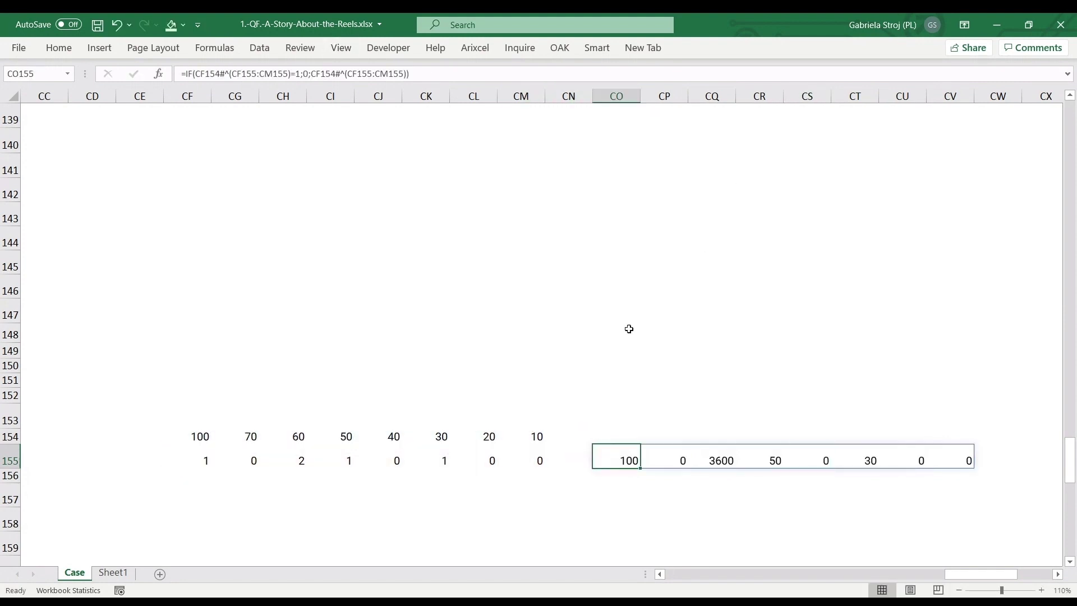
{"action": "key", "text": "F2"}
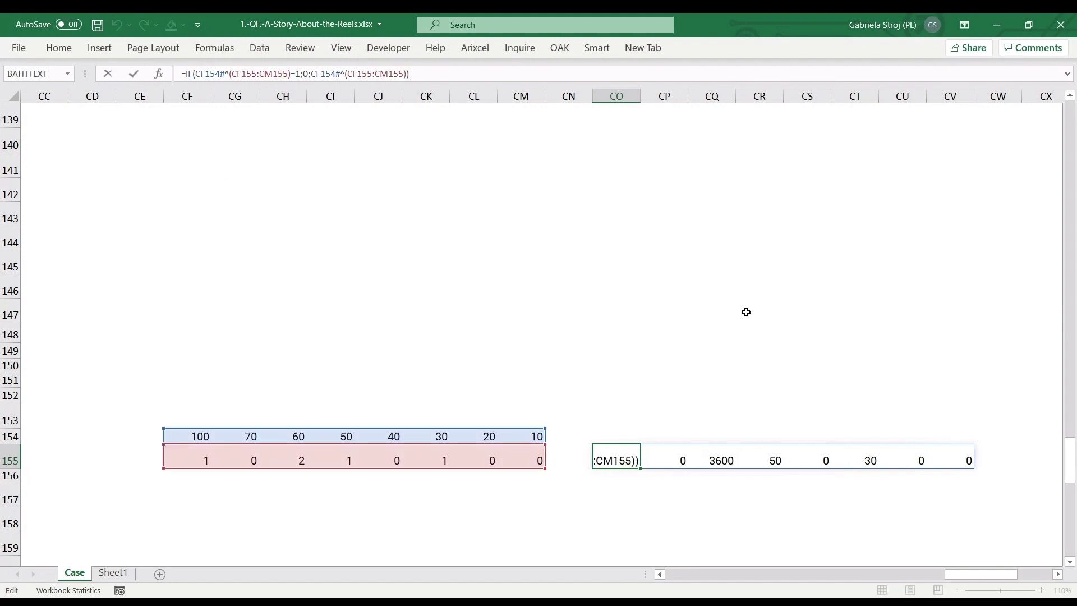
{"action": "key", "text": "Escape"}
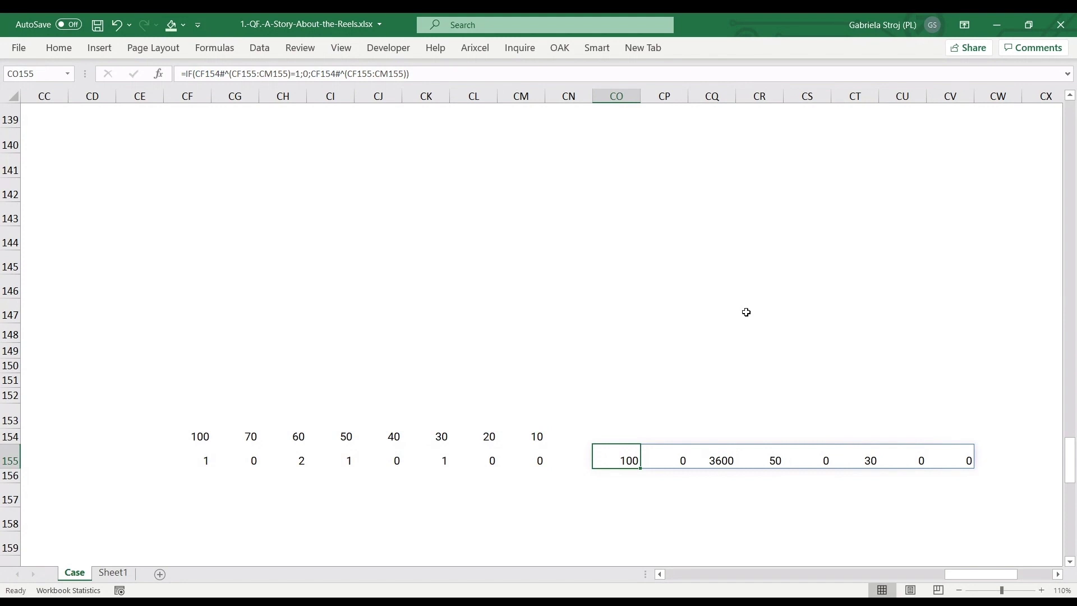
{"action": "key", "text": "ctrl+slash"}
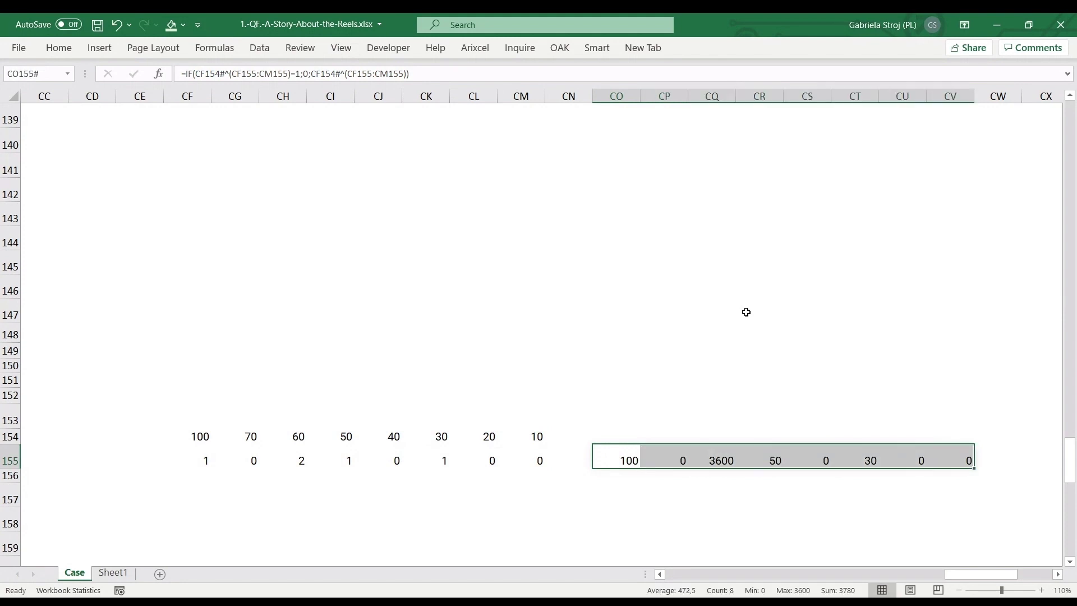
{"action": "key", "text": "Left"}
{"action": "key", "text": "Left"}
{"action": "key", "text": "Left"}
{"action": "key", "text": "Left"}
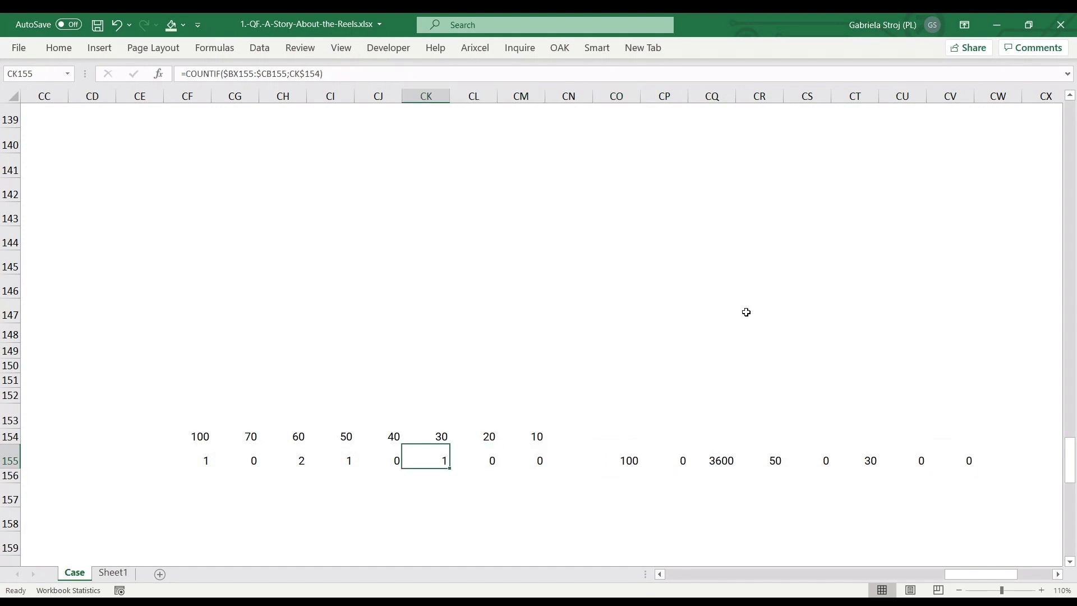
{"action": "key", "text": "Right"}
{"action": "key", "text": "Right"}
{"action": "key", "text": "Right"}
{"action": "key", "text": "Right"}
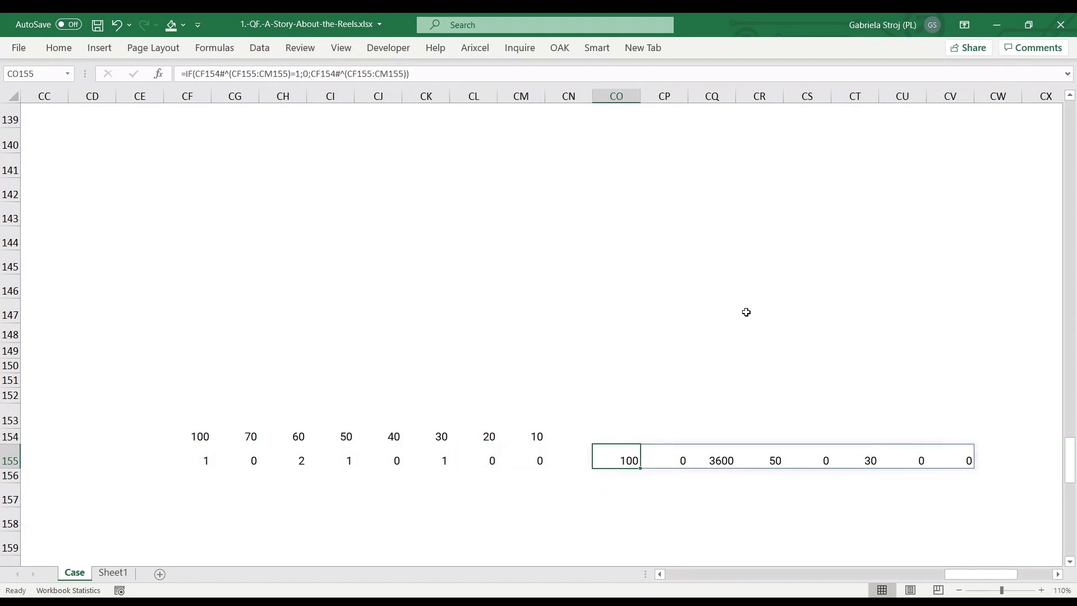
{"action": "key", "text": "Left"}
{"action": "key", "text": "Left"}
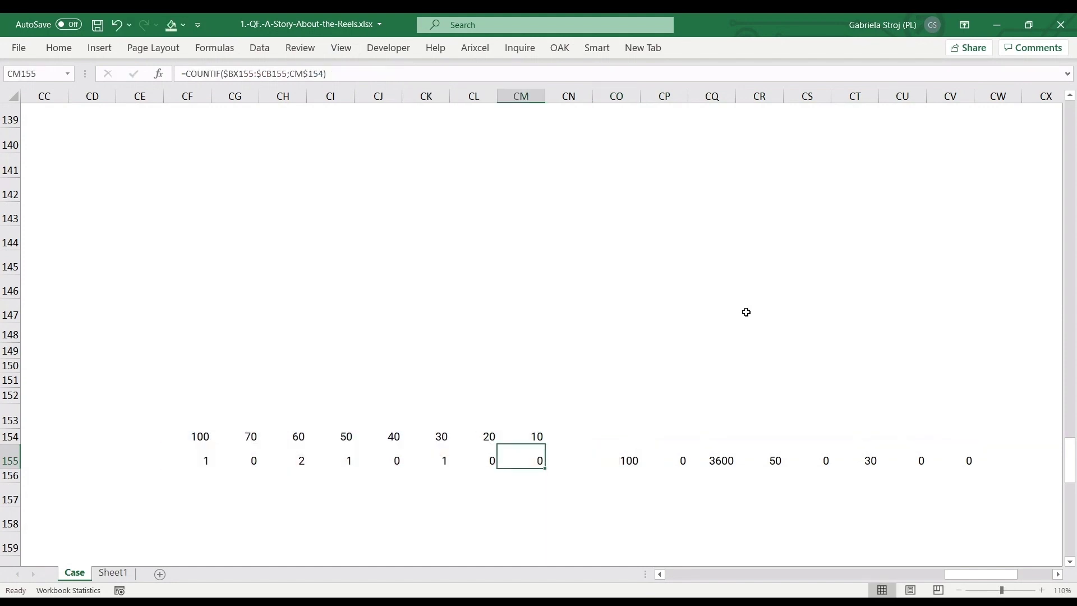
{"action": "key", "text": "ctrl+Left"}
{"action": "key", "text": "Right"}
{"action": "key", "text": "Up"}
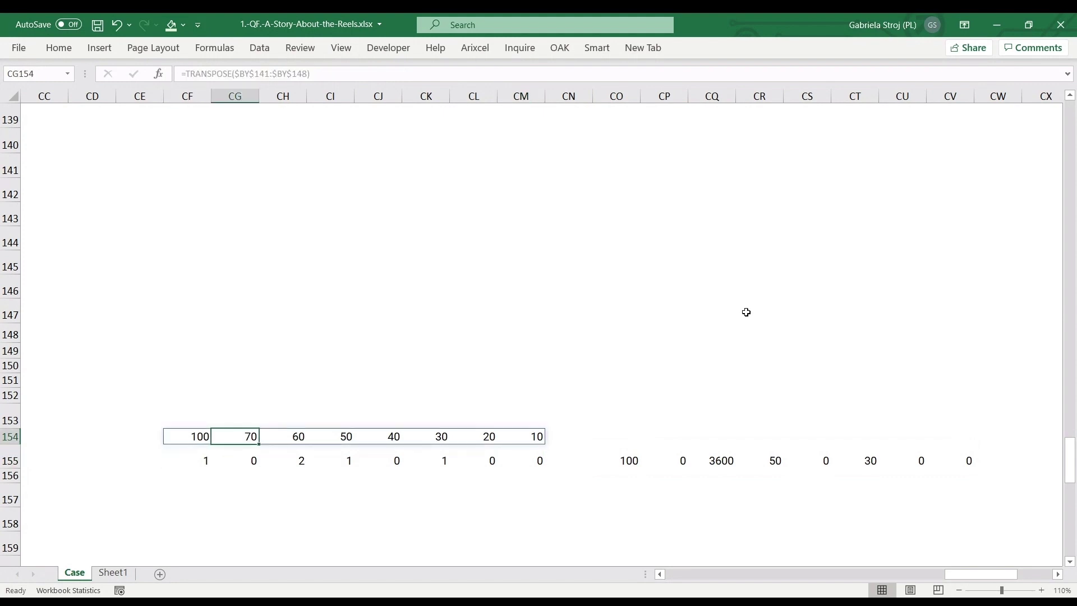
{"action": "key", "text": "Left"}
{"action": "key", "text": "Right"}
{"action": "key", "text": "Left"}
{"action": "key", "text": "Right"}
{"action": "key", "text": "Left"}
{"action": "key", "text": "Right"}
{"action": "key", "text": "Left"}
{"action": "key", "text": "Right"}
{"action": "key", "text": "Left"}
{"action": "key", "text": "Right"}
{"action": "key", "text": "ctrl+space"}
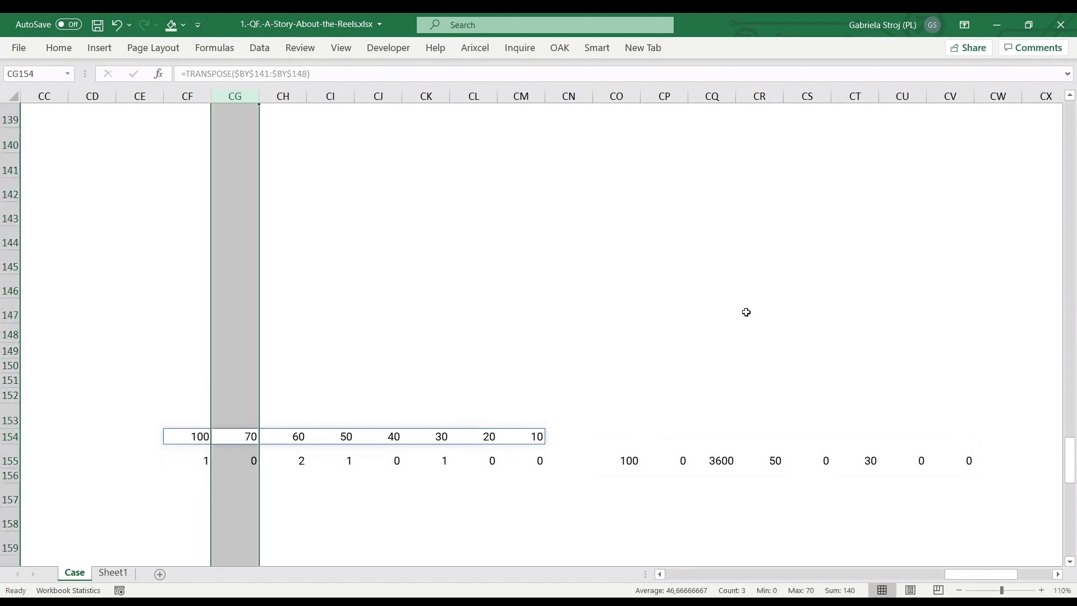
{"action": "key", "text": "ctrl+shift+equal"}
{"action": "key", "text": "Down"}
{"action": "key", "text": "Up"}
{"action": "key", "text": "ctrl+z"}
{"action": "key", "text": "Left"}
{"action": "key", "text": "F2"}
{"action": "key", "text": "Escape"}
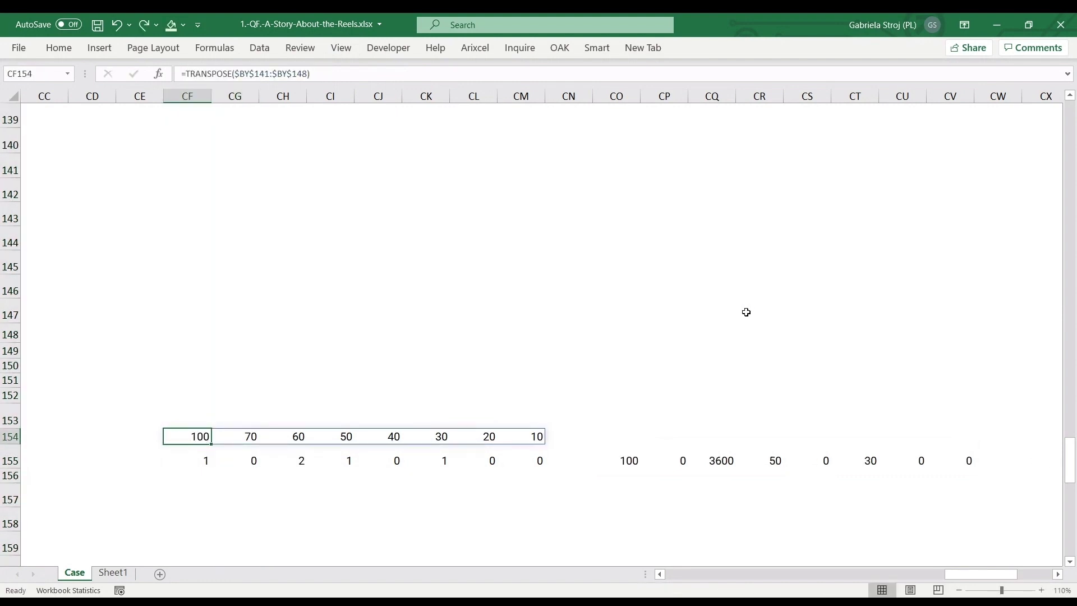
{"action": "key", "text": "Down"}
{"action": "key", "text": "Up"}
{"action": "key", "text": "Right"}
{"action": "key", "text": "Down"}
{"action": "key", "text": "Left"}
{"action": "key", "text": "Up"}
{"action": "key", "text": "ctrl+shift+Right"}
{"action": "key", "text": "ctrl+c"}
{"action": "key", "text": "ctrl+alt+v"}
{"action": "key", "text": "Escape"}
{"action": "key", "text": "Escape"}
{"action": "key", "text": "Left"}
{"action": "key", "text": "Right"}
{"action": "key", "text": "Right"}
{"action": "key", "text": "Down"}
{"action": "key", "text": "ctrl+Right"}
{"action": "key", "text": "ctrl+Right"}
{"action": "key", "text": "F2"}
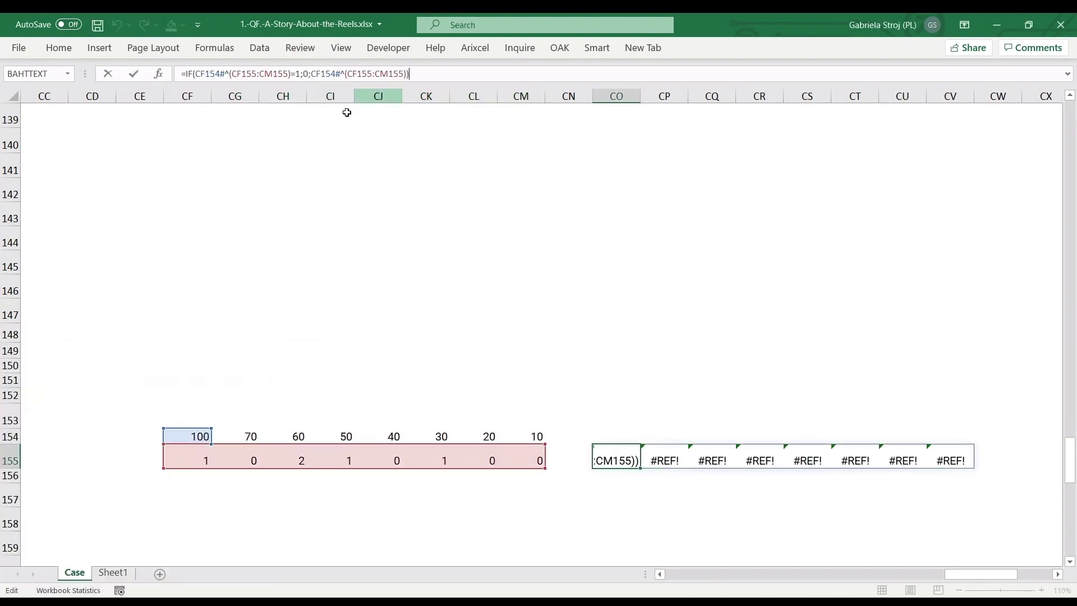
{"action": "key", "text": "Return"}
{"action": "key", "text": "ctrl+c"}
{"action": "key", "text": "Escape"}
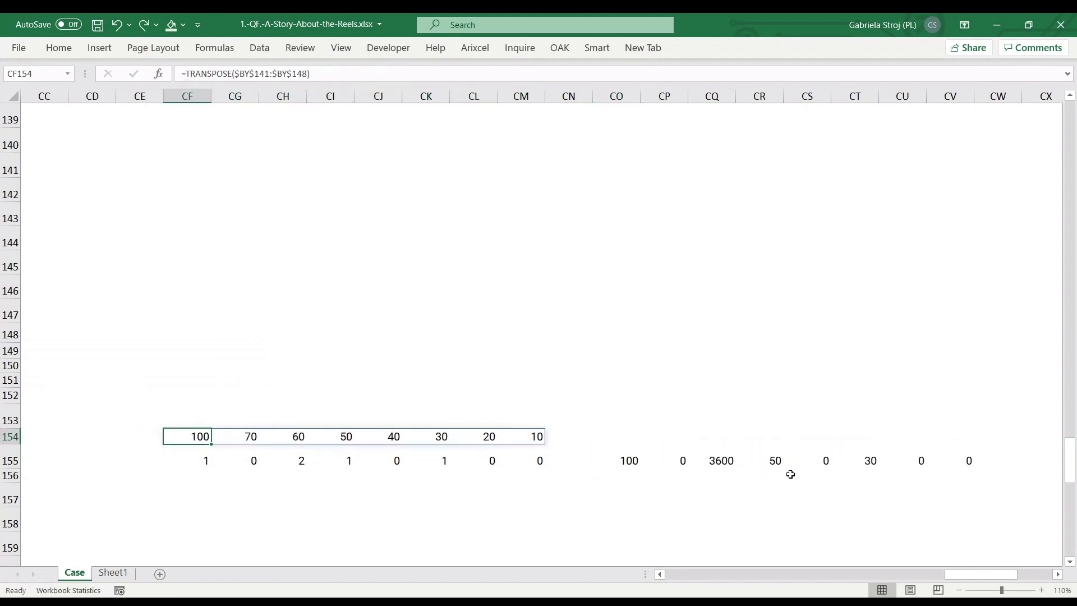
{"action": "key", "text": "Down"}
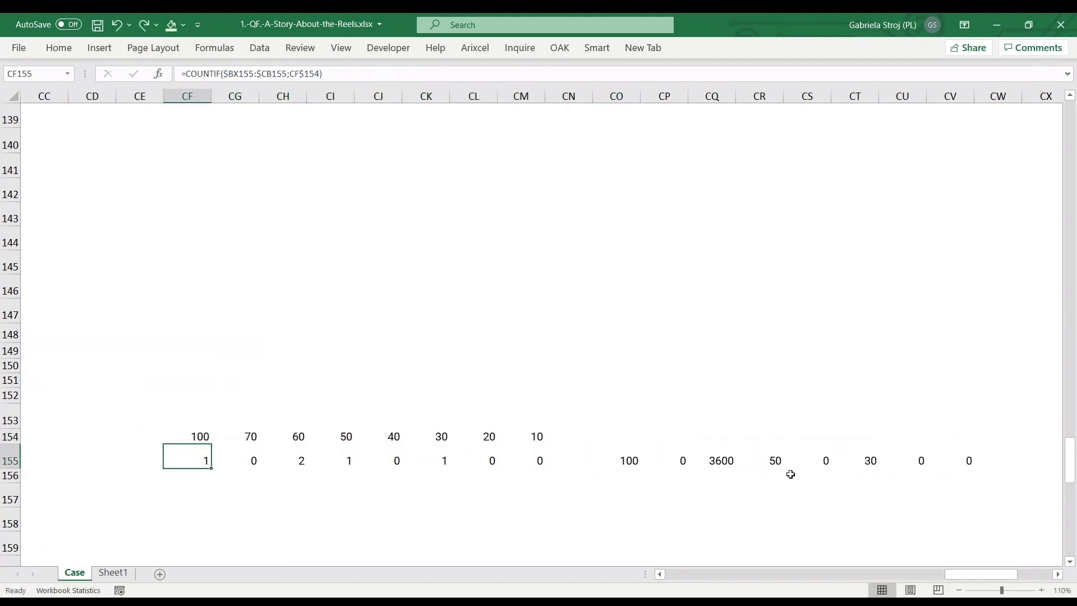
{"action": "key", "text": "Up"}
{"action": "key", "text": "F2"}
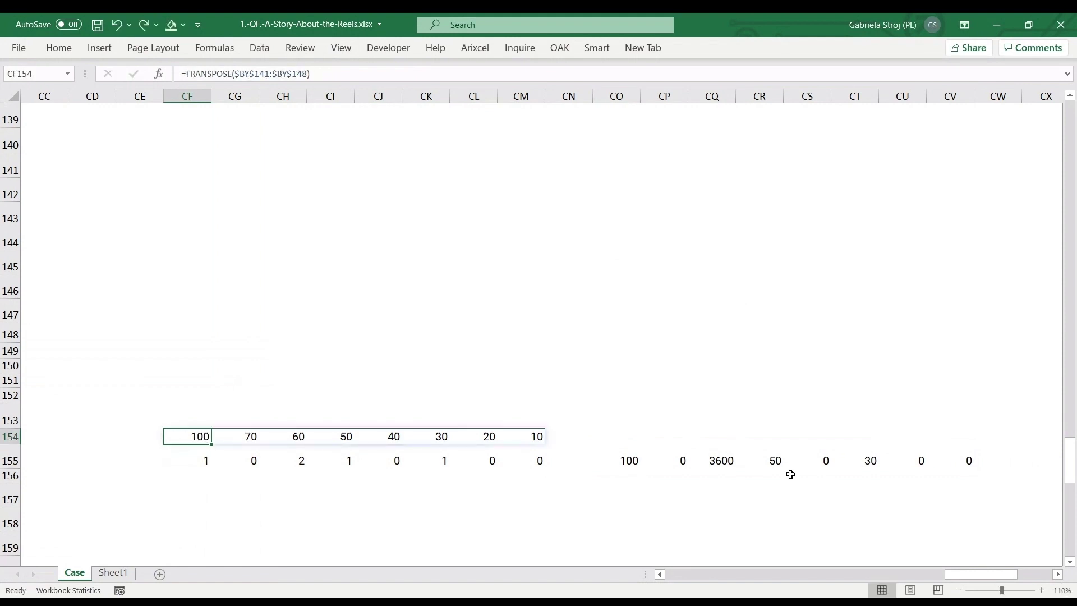